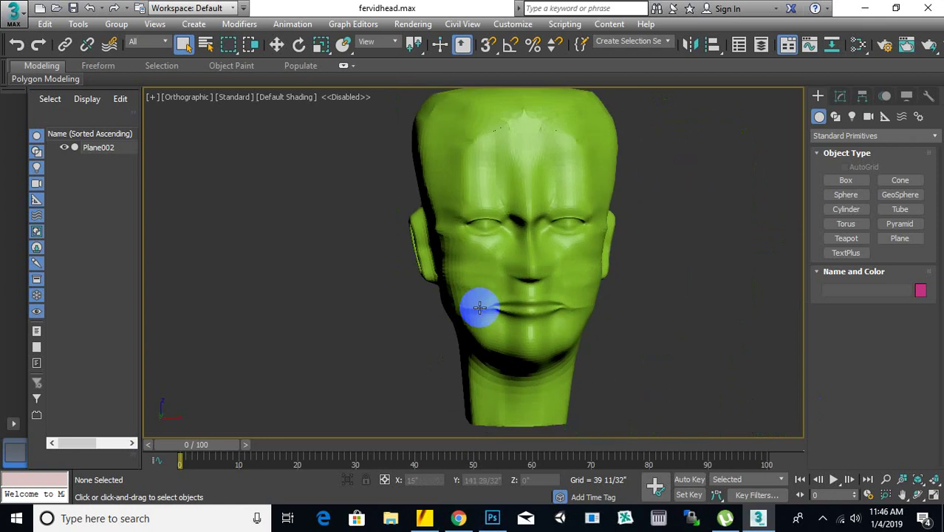
Step: Select the green head mesh Plane002
click(506, 305)
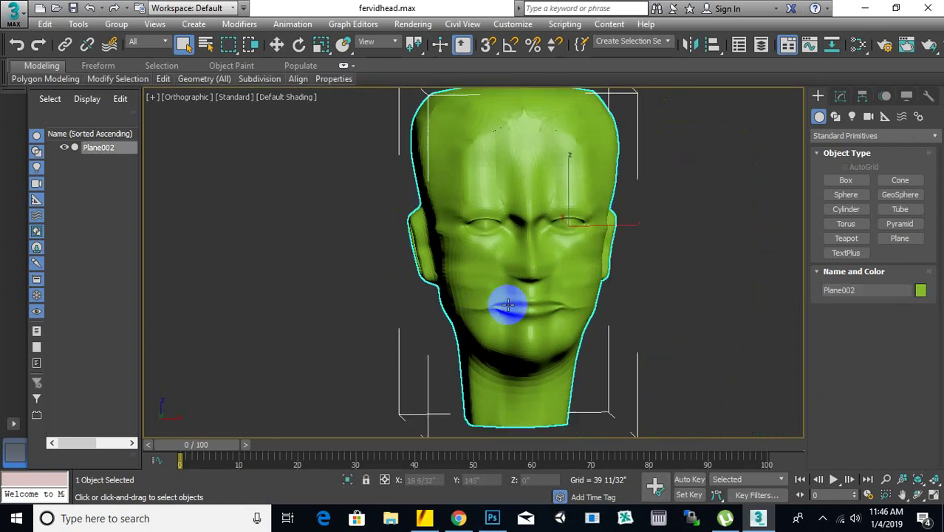
drag(455, 309, 529, 327)
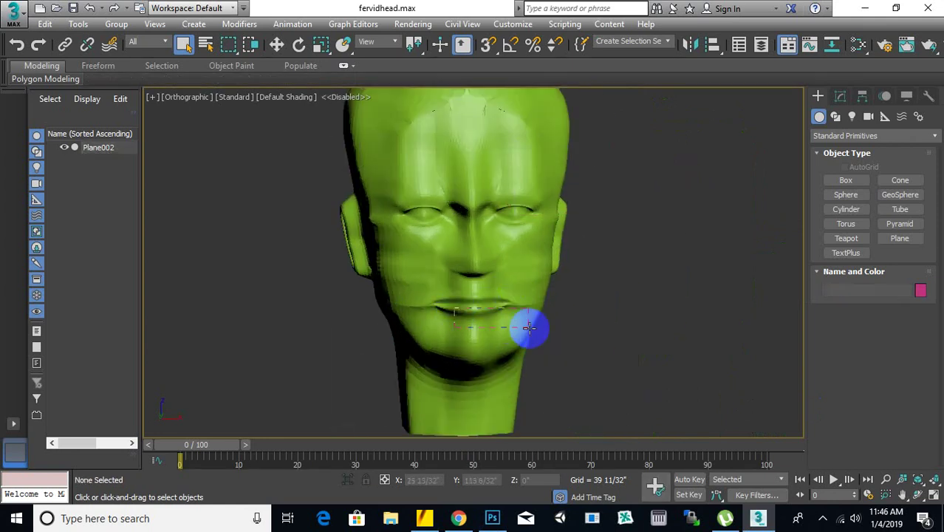
mouse_move(506, 319)
alt+middle_down()
mouse_move(524, 320)
mouse_move(508, 318)
alt+middle_up()
click(510, 322)
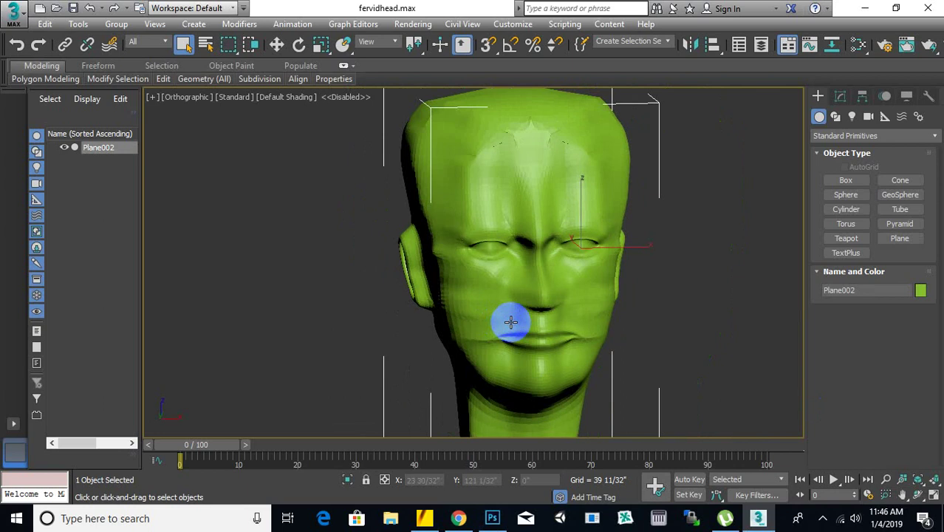
Step: Examine the head model's face, ears and neck from the front at different distances and angles
scroll(510, 322, down, 3)
scroll(491, 320, up, 5)
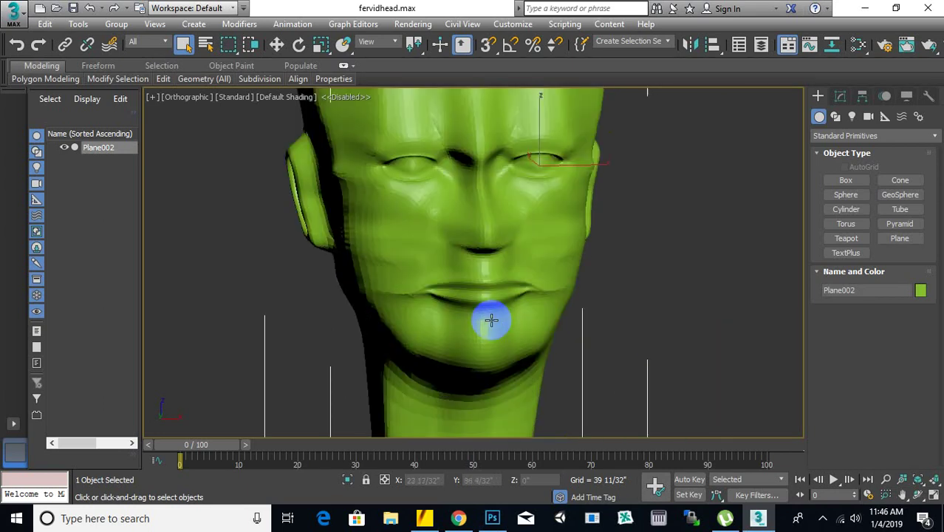
alt+middle_drag(491, 320, 473, 311)
middle_drag(597, 296, 543, 316)
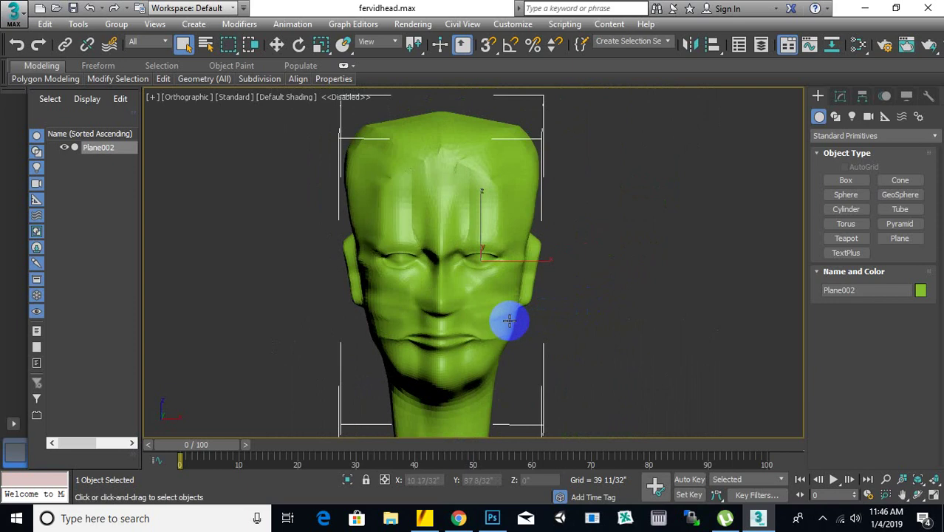
scroll(526, 319, down, 4)
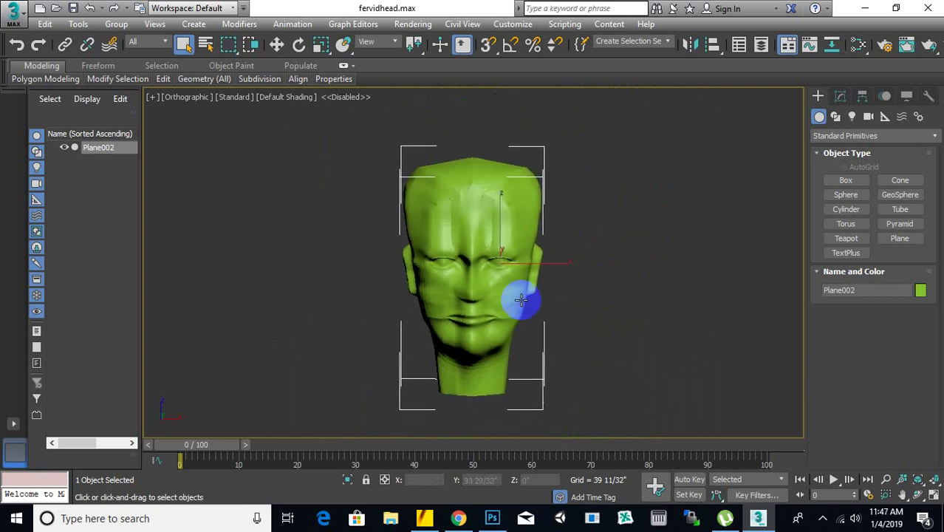
middle_drag(520, 297, 601, 281)
scroll(560, 295, up, 2)
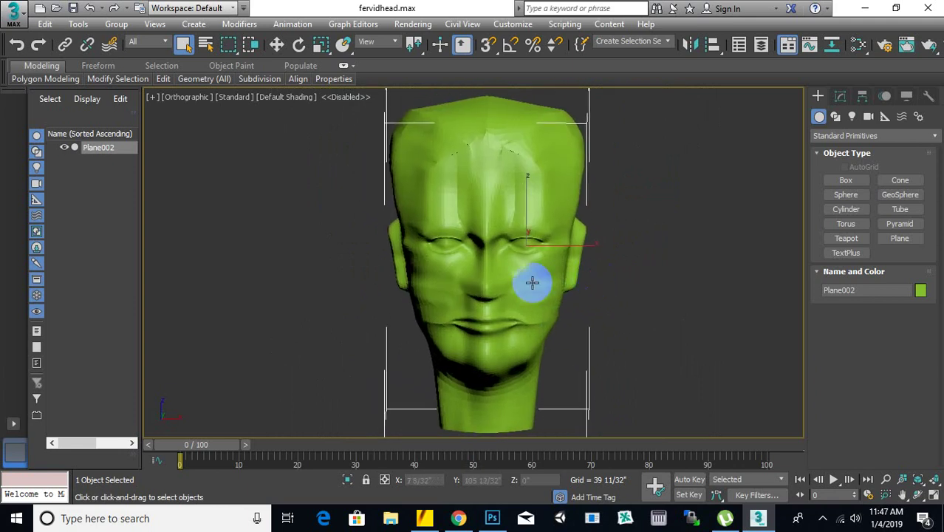
middle_drag(533, 280, 521, 285)
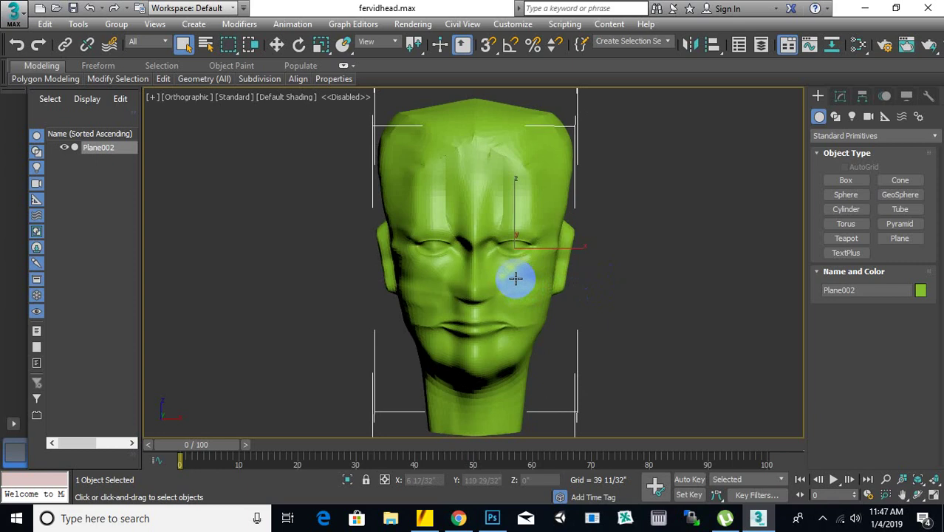
alt+middle_drag(515, 280, 505, 274)
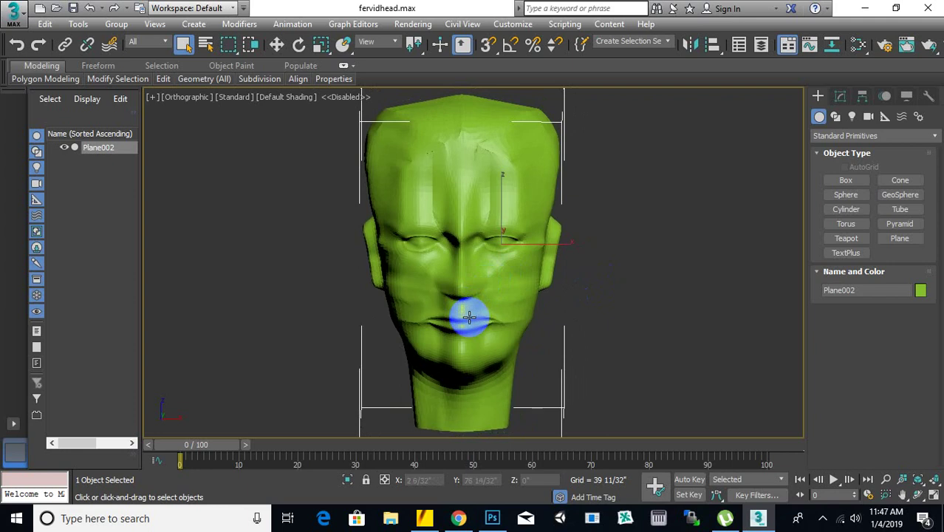
right_click(435, 293)
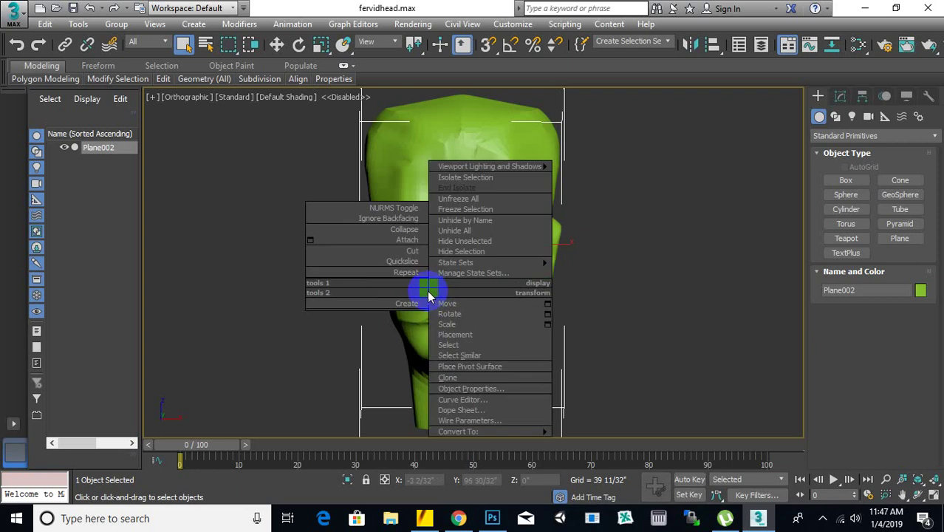
click(614, 240)
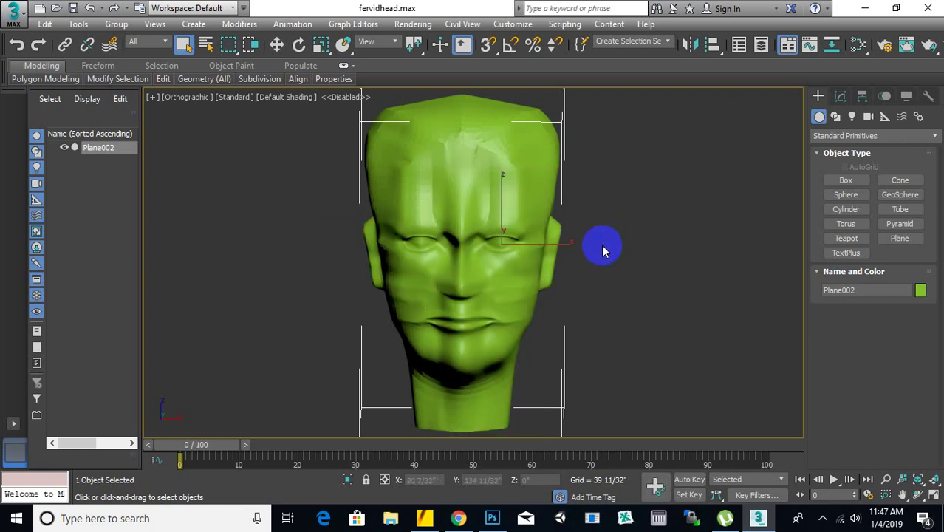
middle_drag(515, 275, 506, 257)
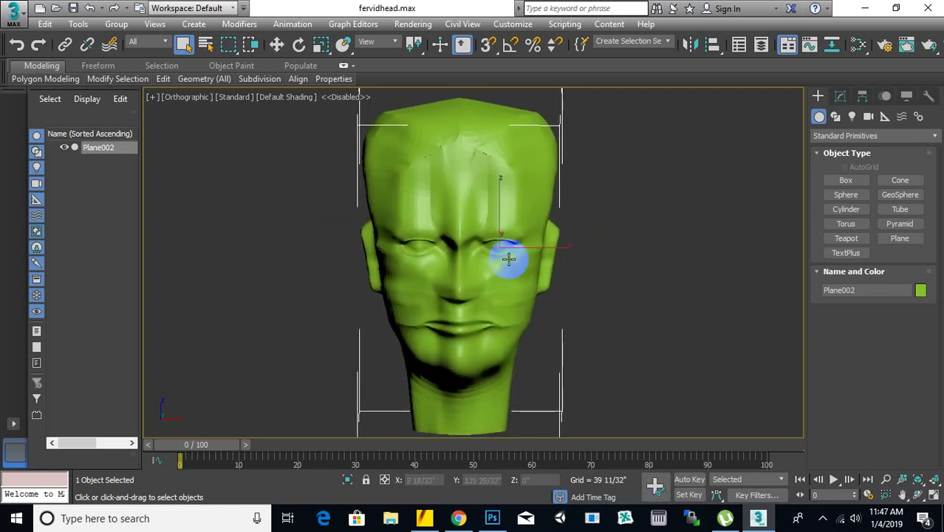
scroll(508, 173, up, 2)
scroll(513, 181, down, 2)
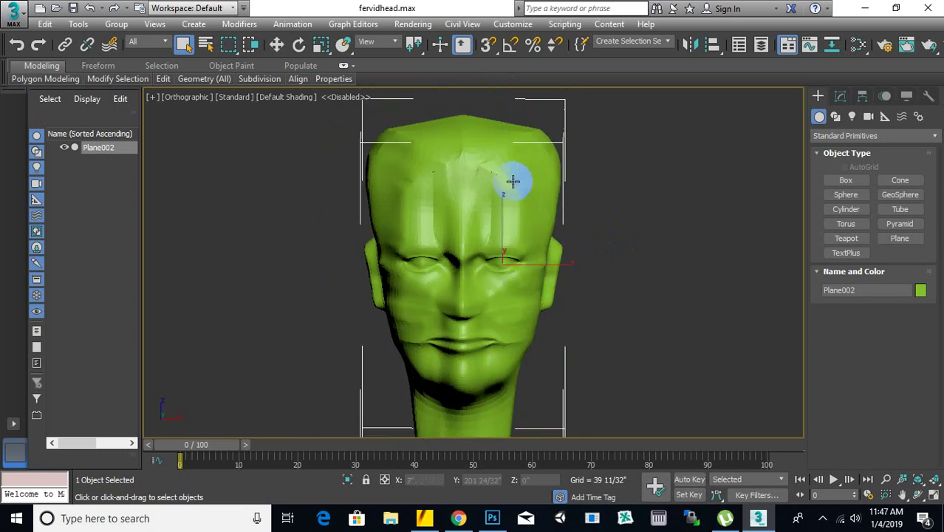
alt+middle_drag(517, 264, 525, 281)
scroll(525, 264, down, 3)
scroll(465, 286, up, 4)
scroll(494, 295, down, 2)
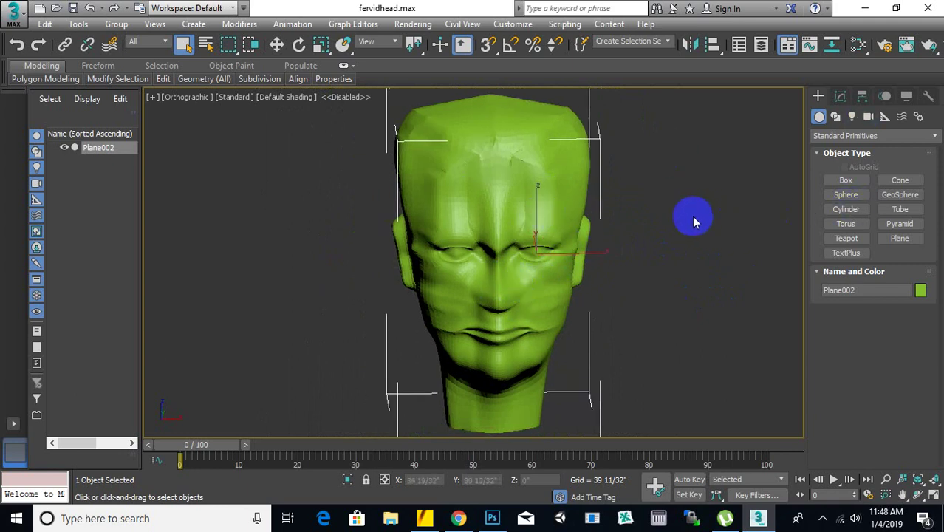
Step: Add an Unwrap UVW modifier on top of the head's Editable Poly
click(841, 99)
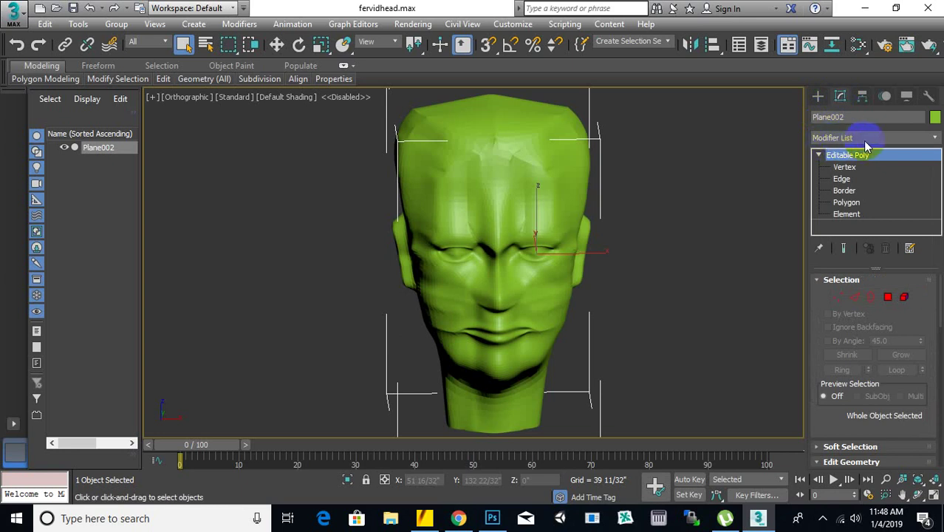
click(890, 138)
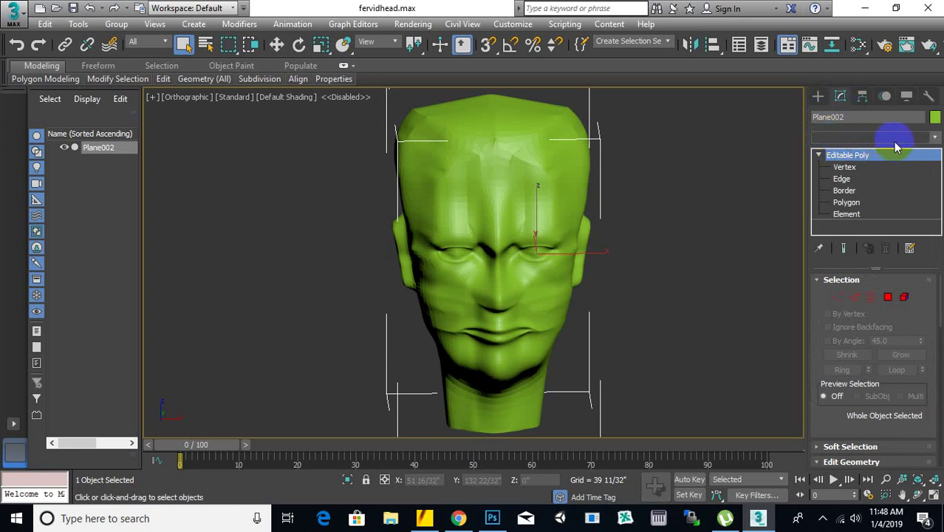
click(935, 141)
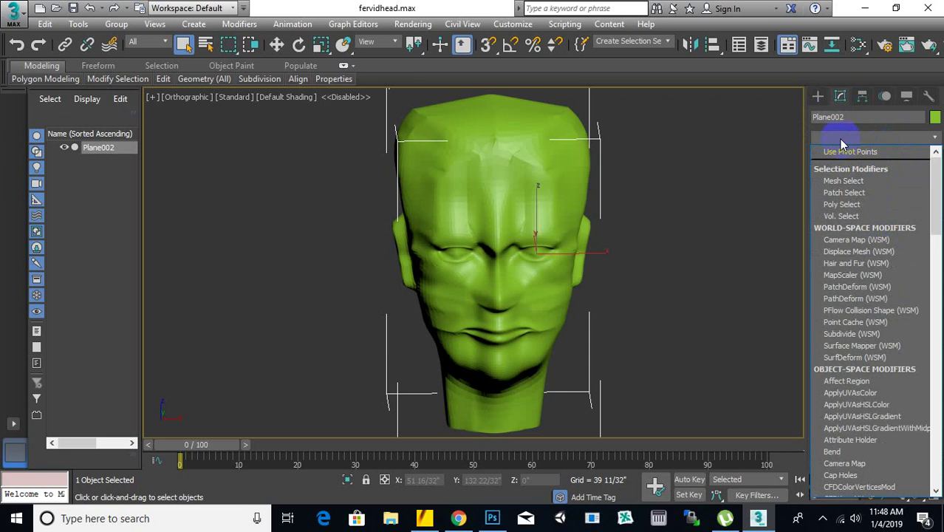
text(uvw)
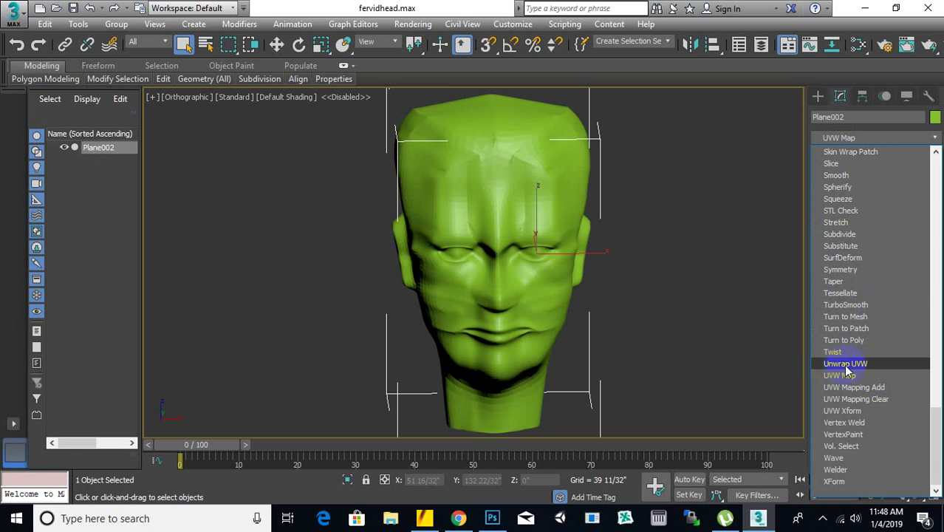
click(846, 365)
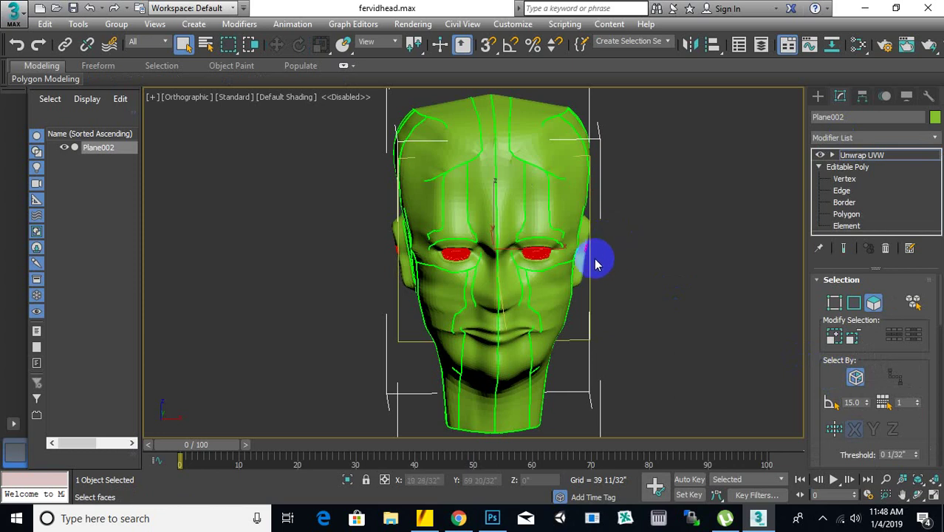
Step: Try to region-select the face polygons at the Polygon level of Unwrap UVW with Ignore Backfacing on
mouse_move(596, 249)
alt+middle_down()
mouse_move(643, 257)
mouse_move(784, 230)
mouse_move(746, 244)
mouse_move(565, 223)
mouse_move(603, 232)
alt+middle_up()
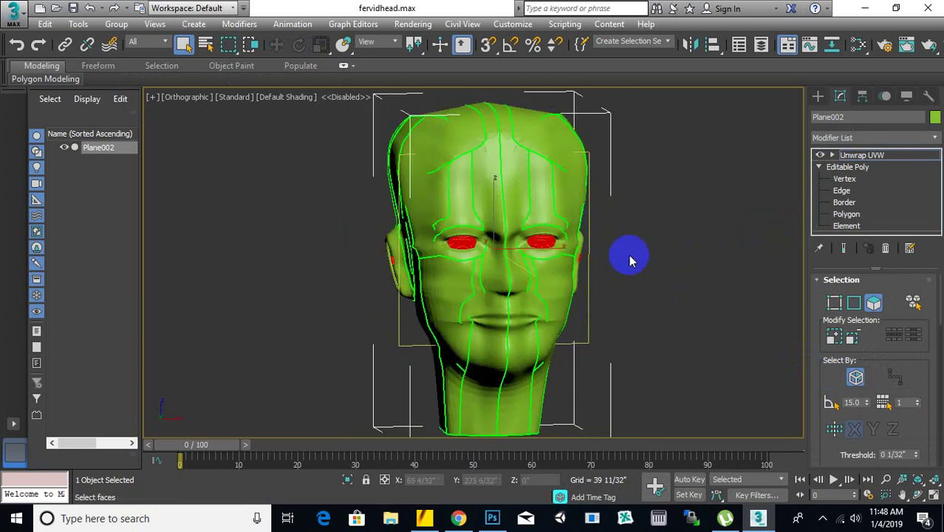
middle_drag(630, 261, 611, 247)
scroll(510, 257, down, 3)
alt+middle_drag(645, 286, 633, 301)
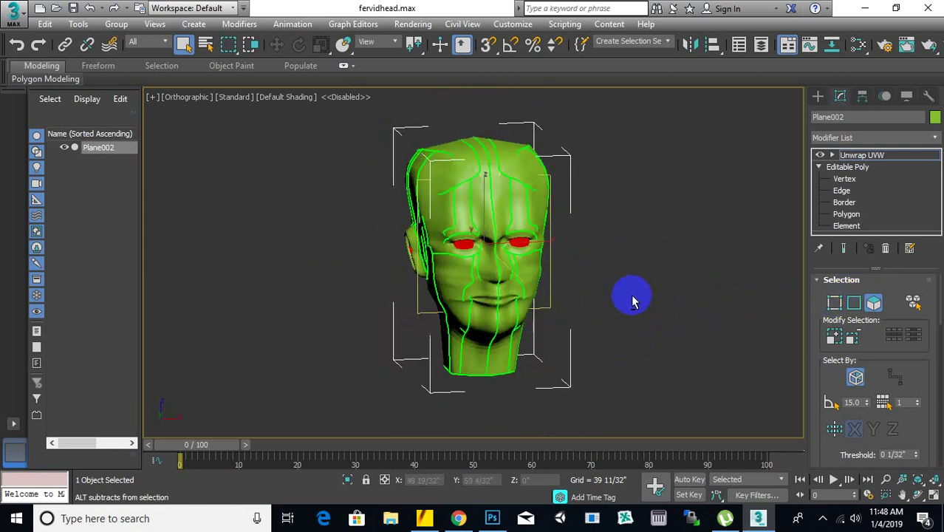
scroll(438, 217, up, 5)
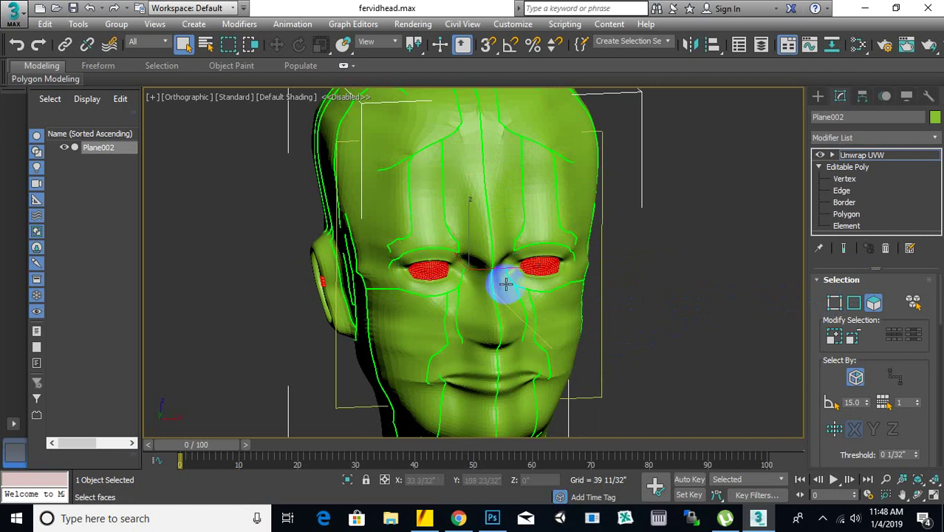
mouse_move(505, 283)
middle_down()
mouse_move(548, 251)
mouse_move(500, 264)
mouse_move(442, 236)
mouse_move(468, 280)
mouse_move(544, 300)
mouse_move(631, 287)
mouse_move(645, 257)
mouse_move(497, 244)
mouse_move(430, 257)
mouse_move(442, 274)
mouse_move(527, 287)
mouse_move(496, 280)
middle_up()
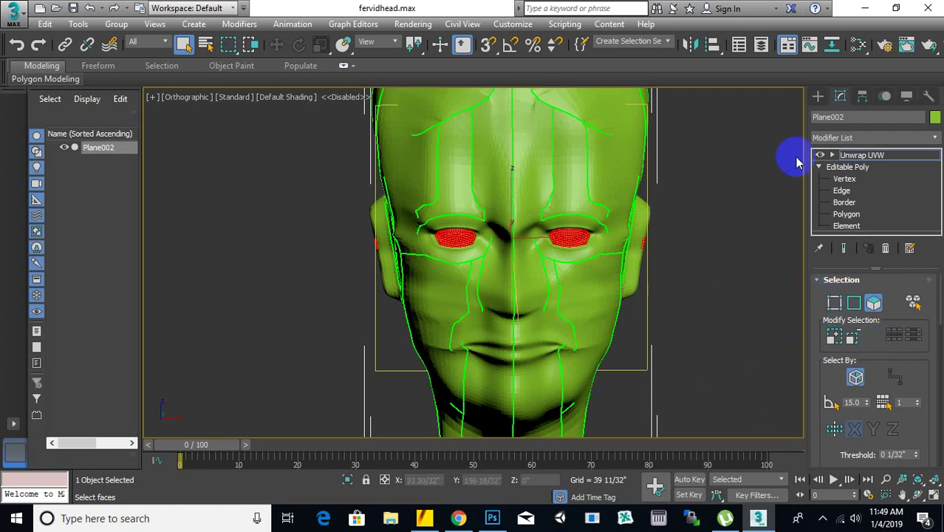
click(832, 156)
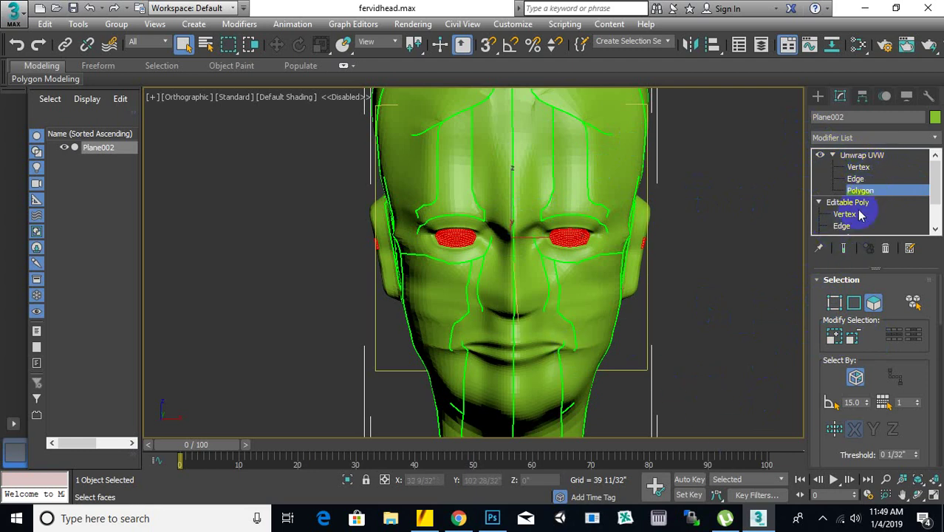
drag(706, 159, 573, 330)
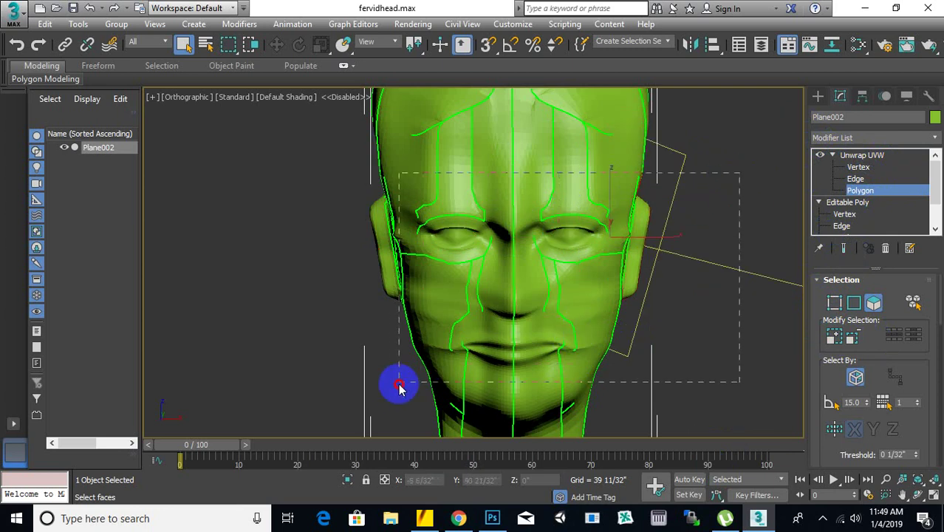
click(481, 348)
drag(756, 140, 494, 353)
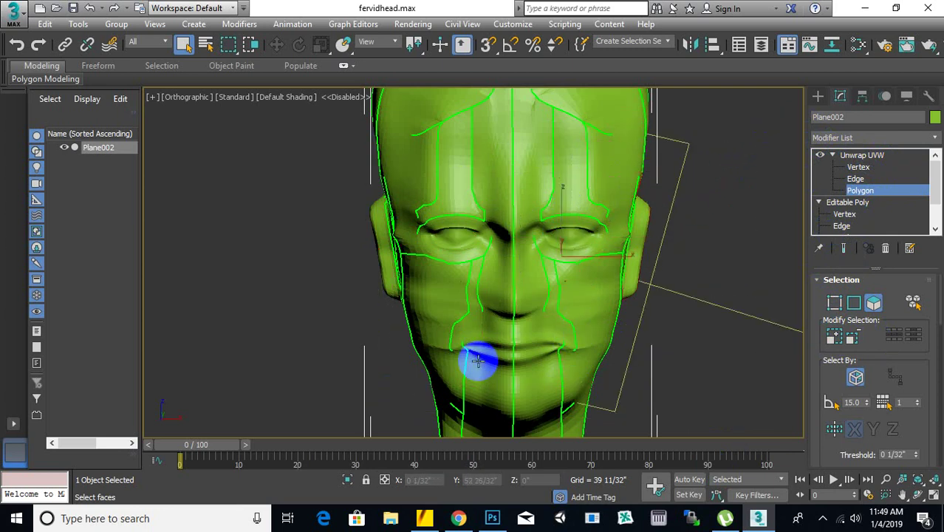
alt+middle_drag(624, 282, 653, 273)
scroll(892, 350, down, 1)
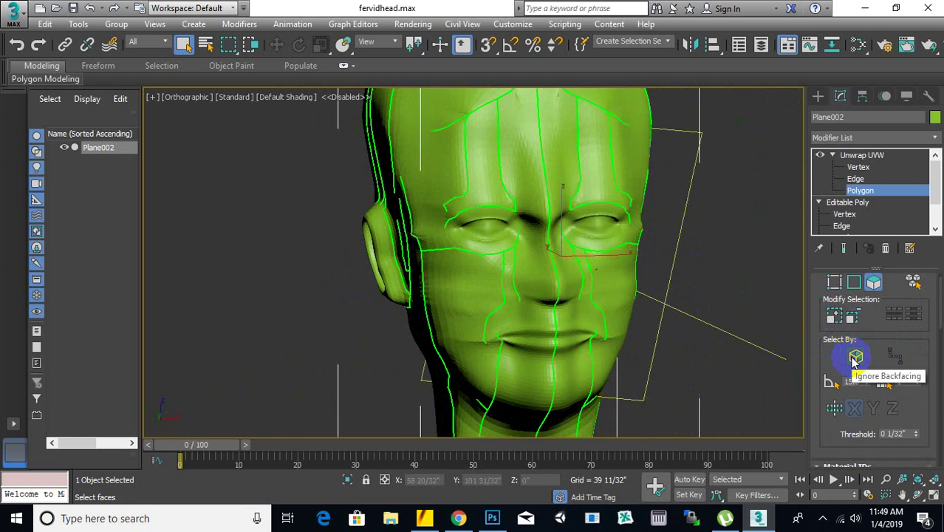
Step: Turn off Ignore Backfacing and region-select the polygons on one side of the face, from forehead to mouth
click(855, 360)
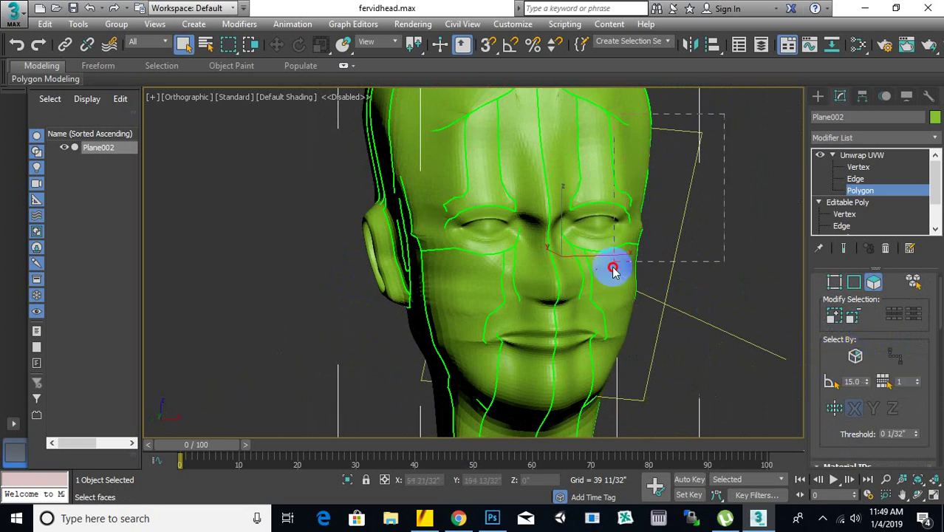
click(579, 316)
middle_drag(674, 295, 701, 320)
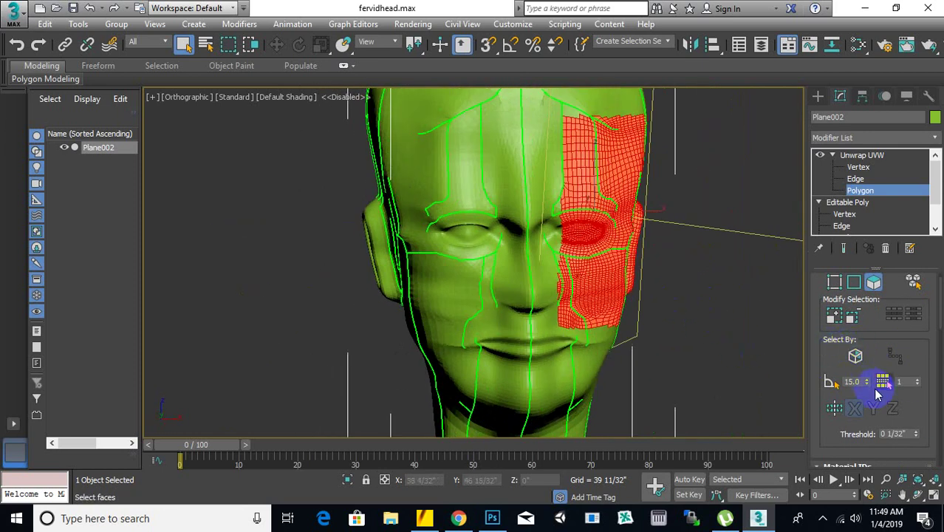
Step: Clear the partial selection, region-select all polygons of the head and open them in the UV Editor
scroll(874, 390, down, 3)
scroll(876, 395, down, 2)
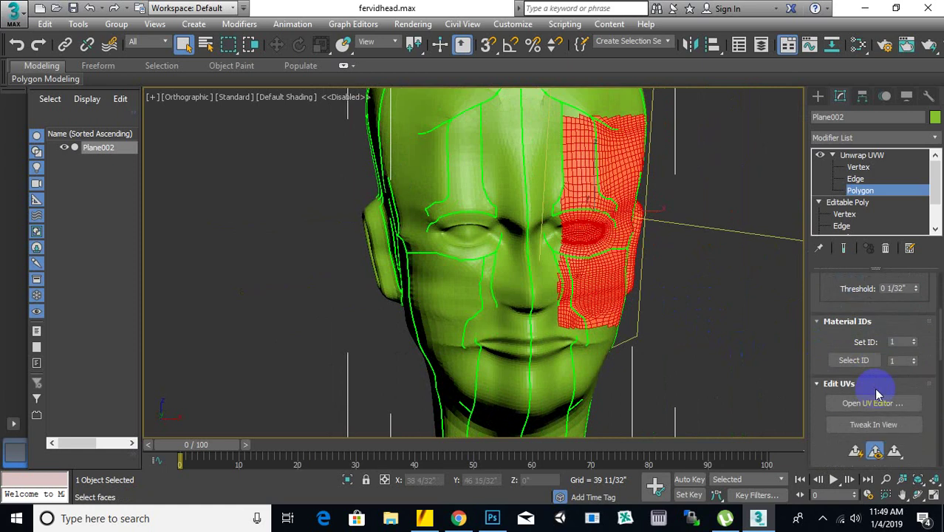
scroll(876, 395, down, 2)
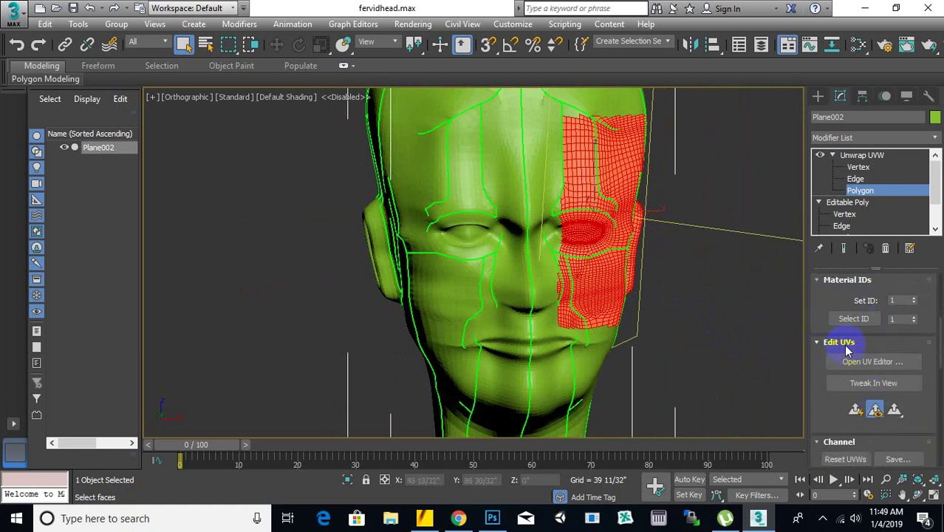
click(717, 331)
scroll(632, 321, down, 5)
drag(708, 227, 505, 417)
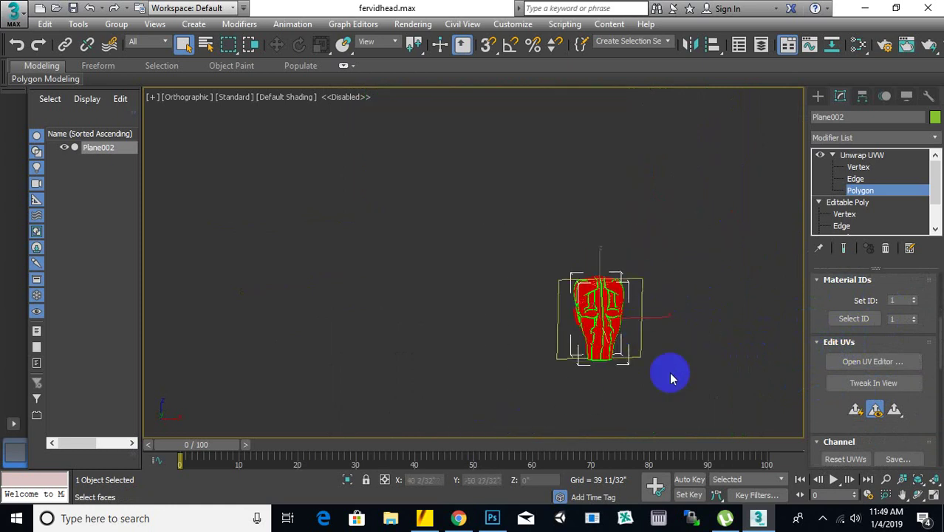
middle_drag(670, 375, 612, 327)
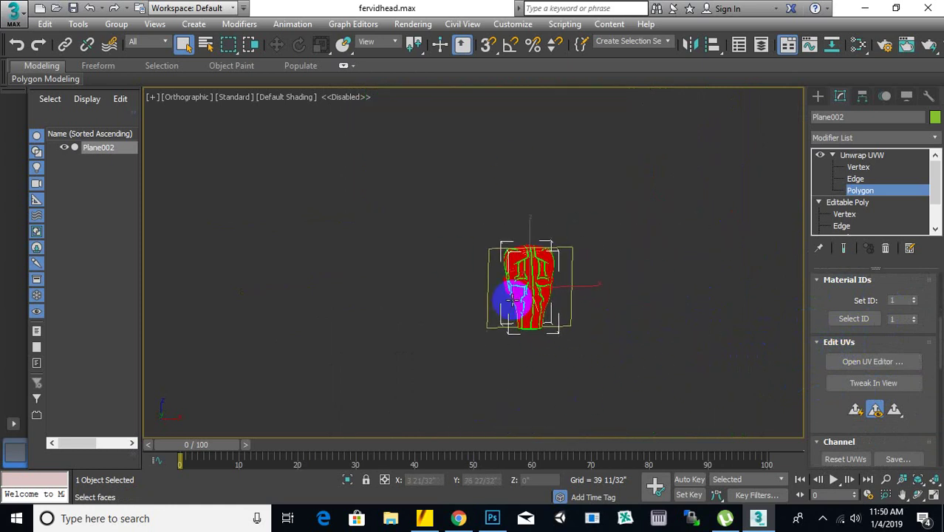
scroll(508, 359, up, 3)
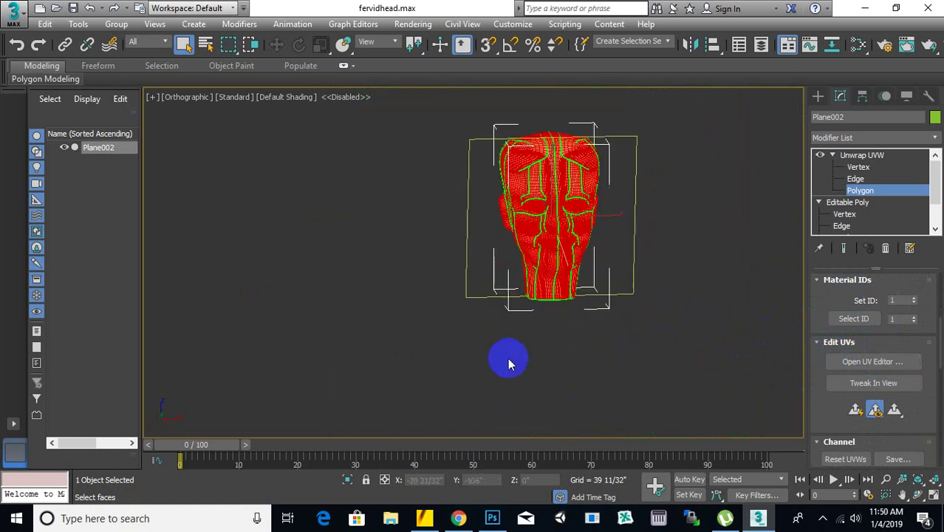
click(882, 364)
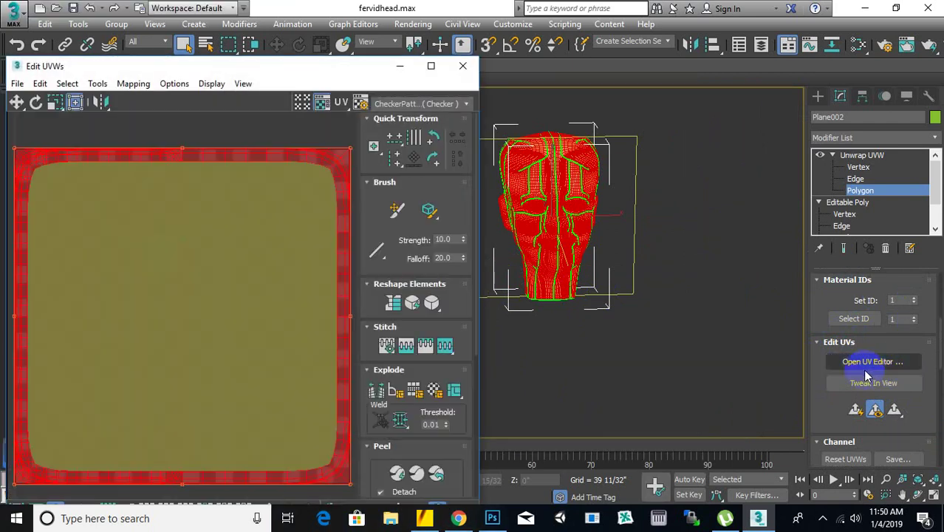
Step: Place the UV Editor beside the head and region-select the upper-left corner of the UV layout to locate those polygons on the model
drag(326, 67, 469, 84)
scroll(330, 251, down, 4)
middle_drag(453, 304, 460, 285)
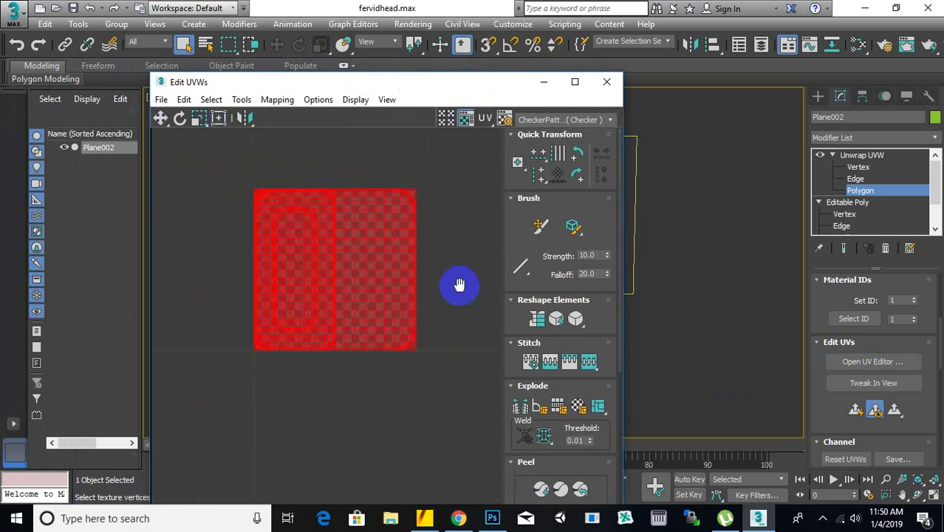
drag(449, 82, 881, 130)
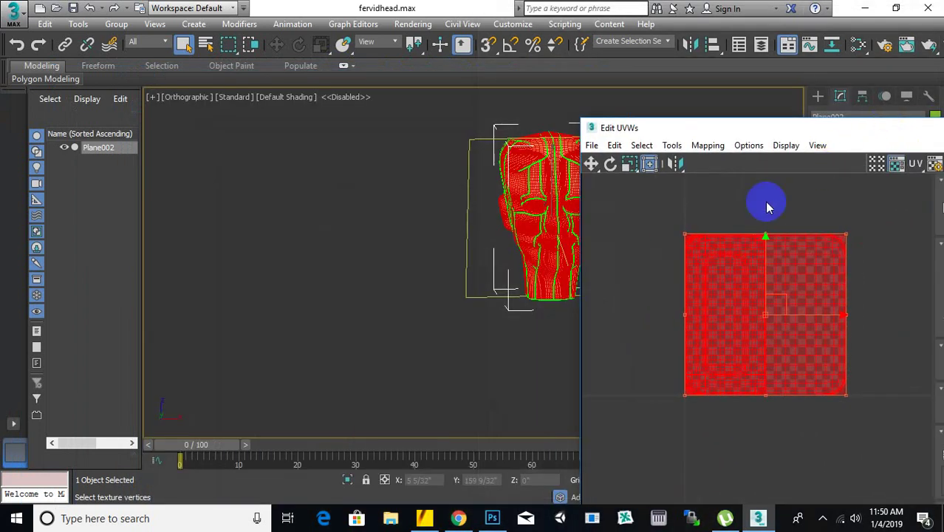
click(666, 223)
drag(647, 212, 702, 281)
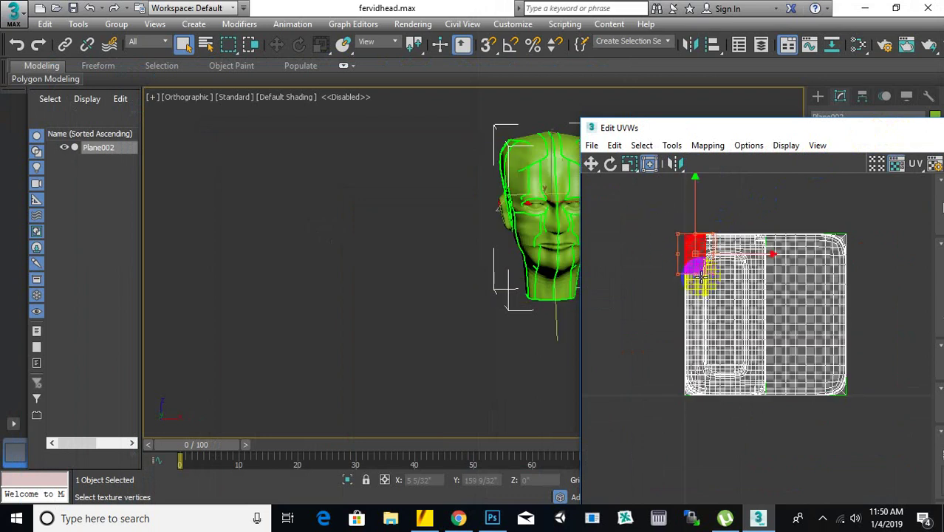
mouse_move(449, 236)
alt+middle_down()
mouse_move(437, 259)
mouse_move(615, 292)
mouse_move(710, 211)
mouse_move(780, 220)
mouse_move(558, 239)
mouse_move(371, 225)
mouse_move(294, 257)
mouse_move(487, 259)
mouse_move(418, 215)
mouse_move(430, 236)
alt+middle_up()
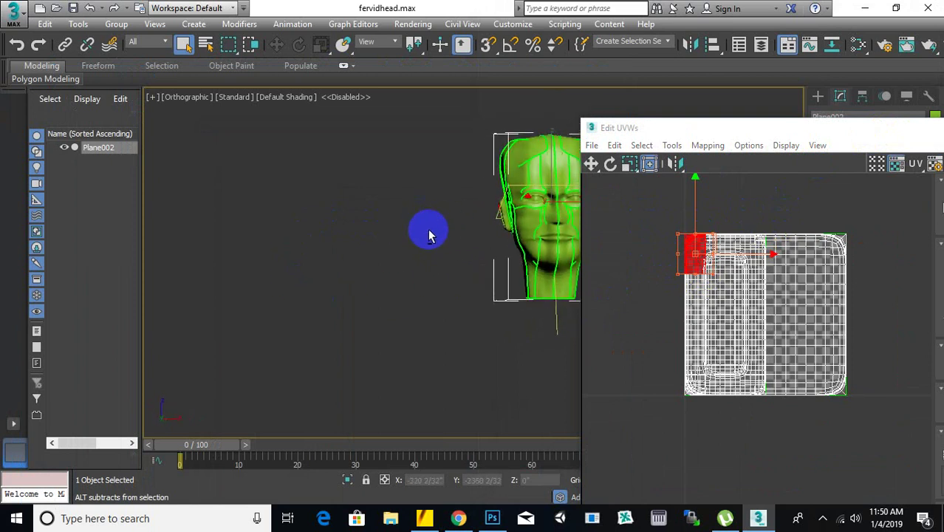
Step: Region-select all polygons in the UV layout, view the available mapping methods, and clear the selection
drag(891, 223, 623, 446)
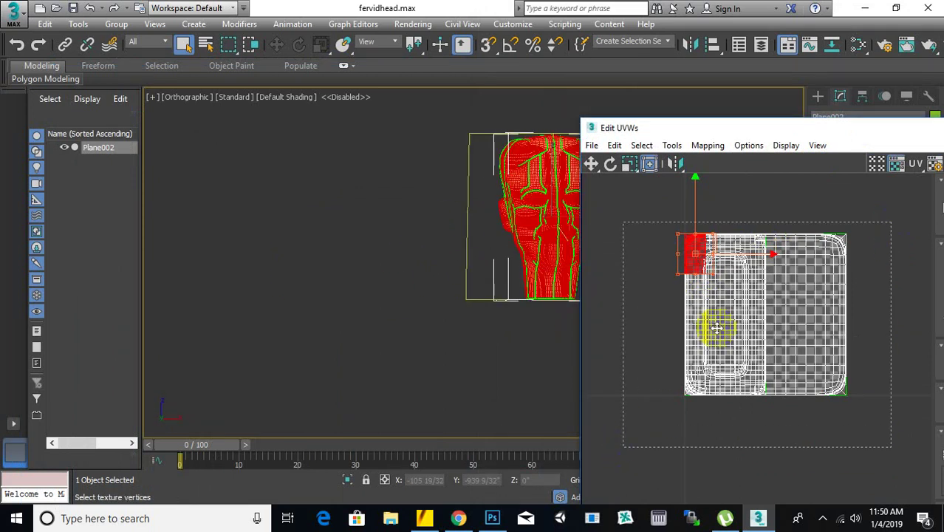
drag(770, 127, 455, 94)
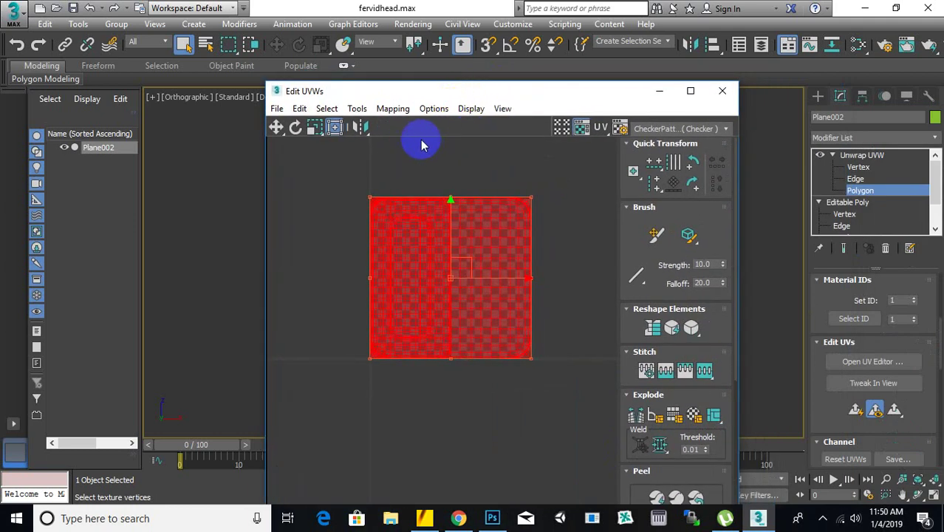
click(401, 113)
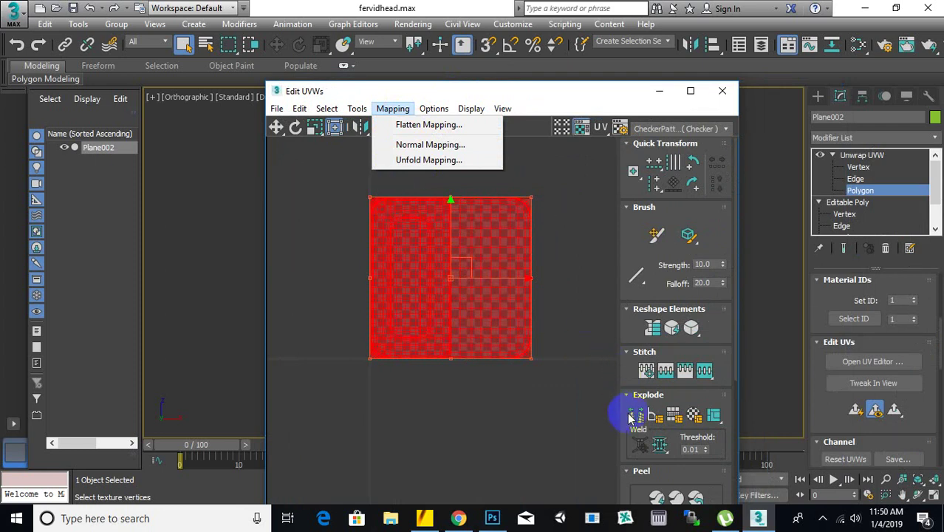
click(559, 268)
click(554, 267)
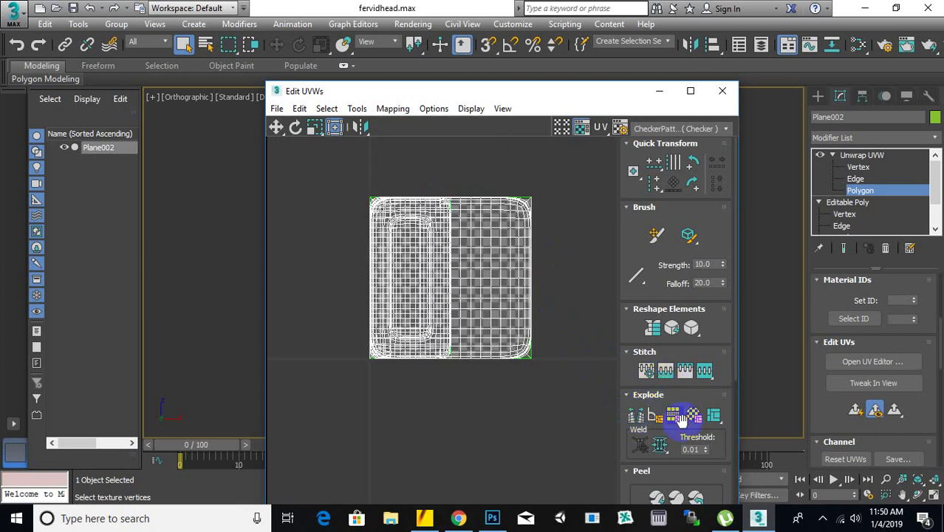
Step: Review the UV Editor's peel and arrange tools and reposition its window so the face stays in view
scroll(695, 459, down, 6)
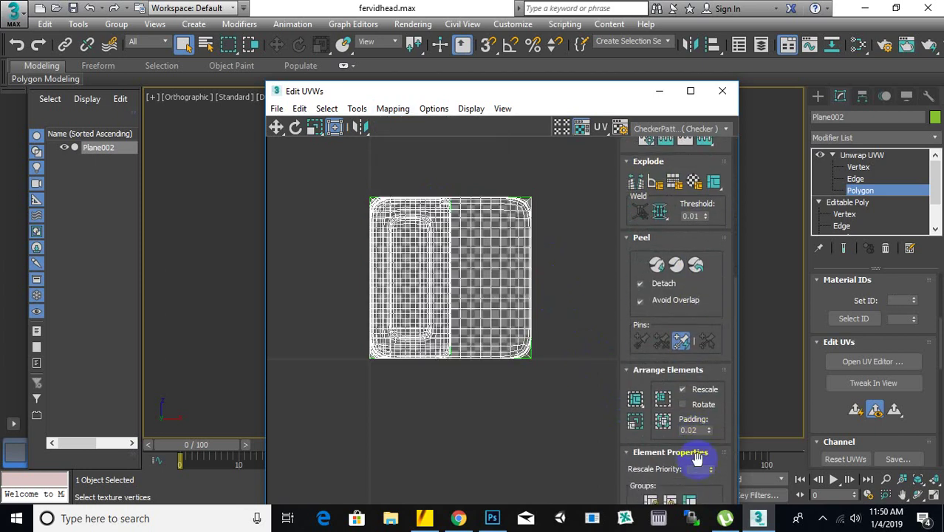
scroll(499, 210, up, 3)
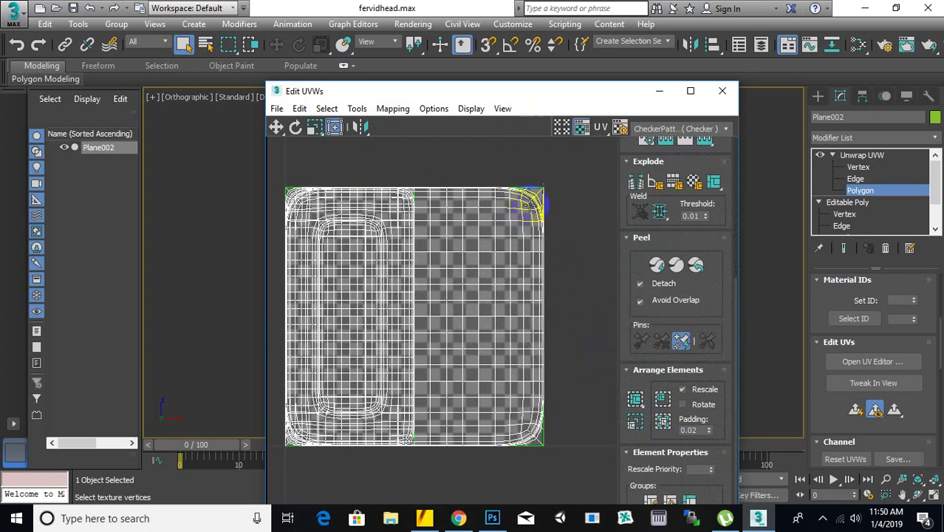
scroll(601, 198, down, 3)
drag(578, 94, 942, 81)
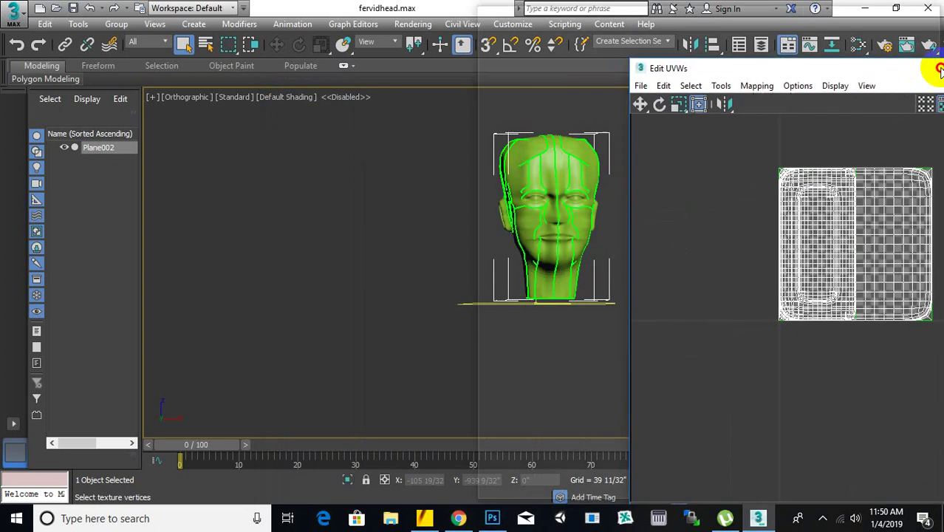
drag(764, 11, 288, 51)
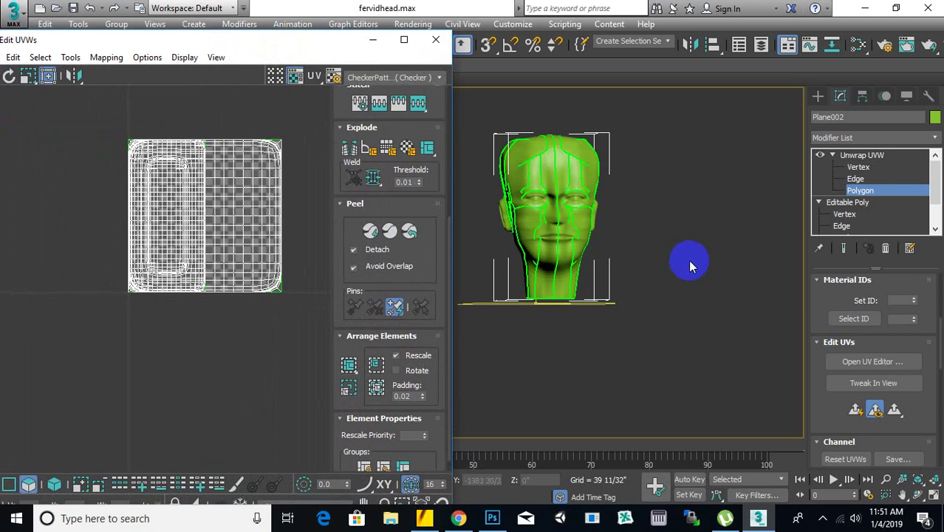
scroll(661, 233, up, 5)
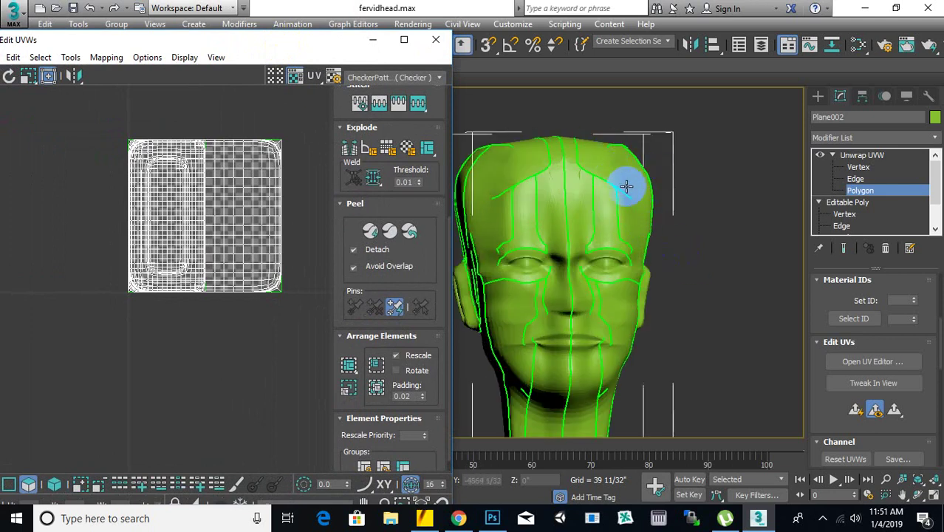
middle_drag(626, 187, 716, 184)
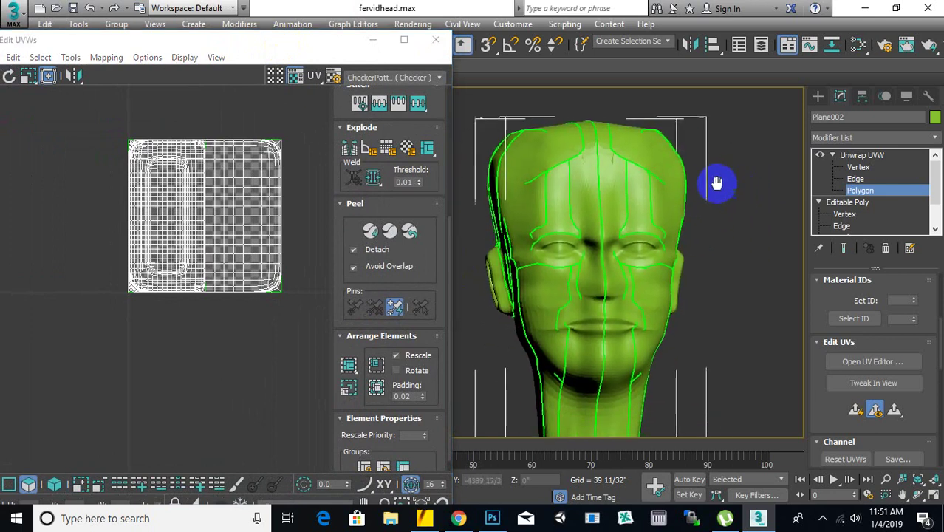
scroll(555, 256, up, 4)
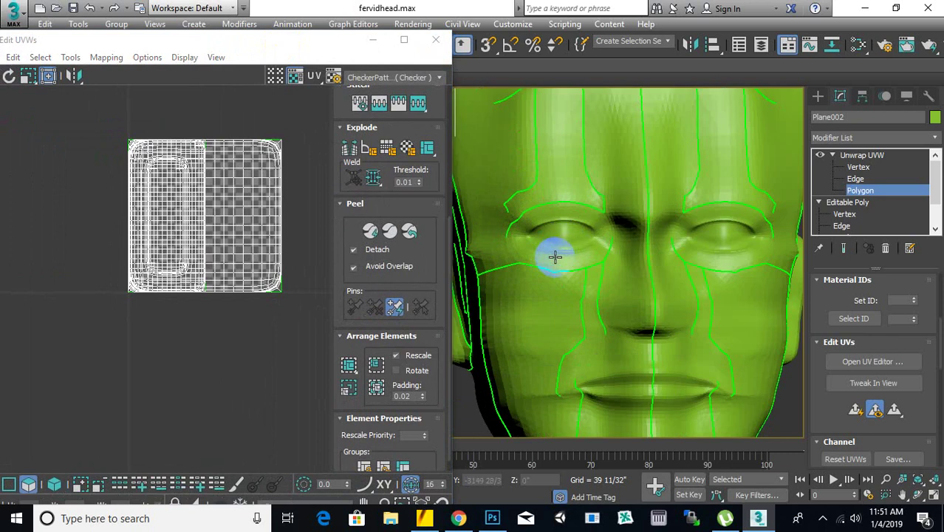
Step: Select several scattered polygons around one eye of the head to see where they lie in the UV layout
click(542, 232)
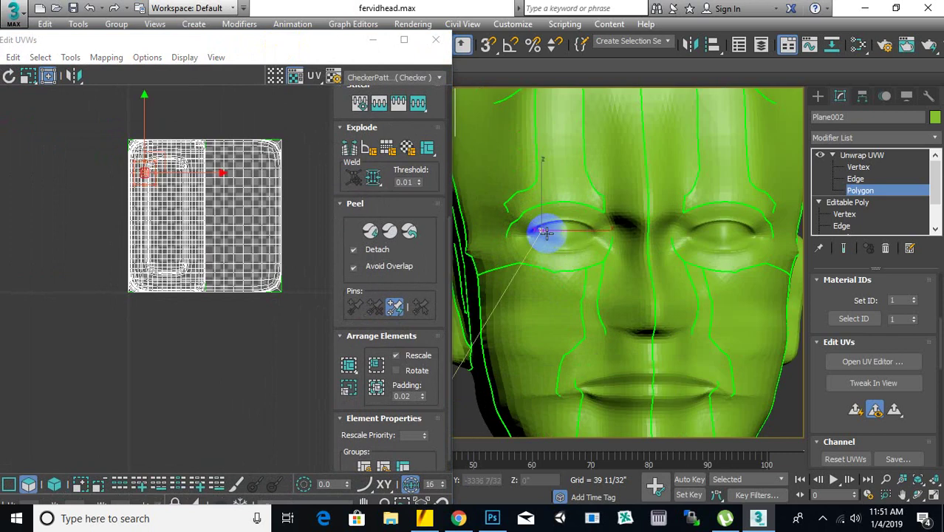
scroll(547, 228, up, 5)
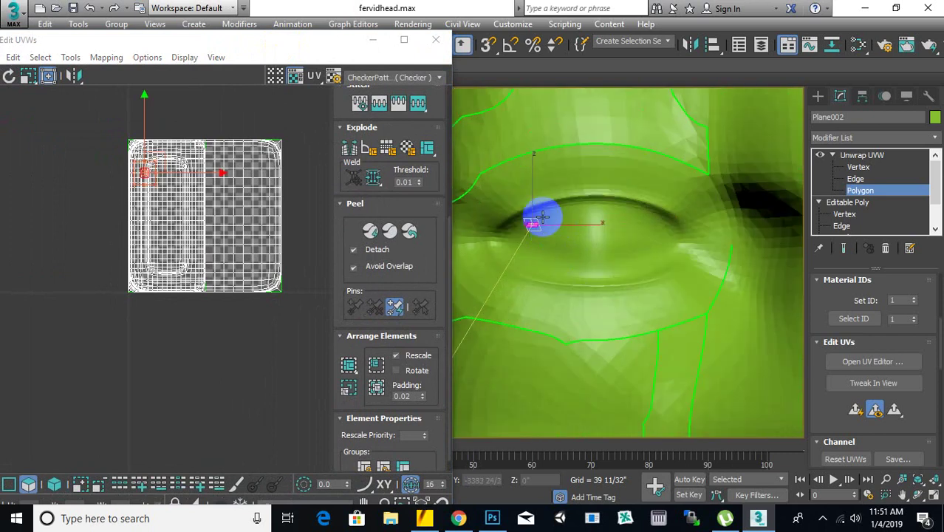
drag(533, 223, 544, 215)
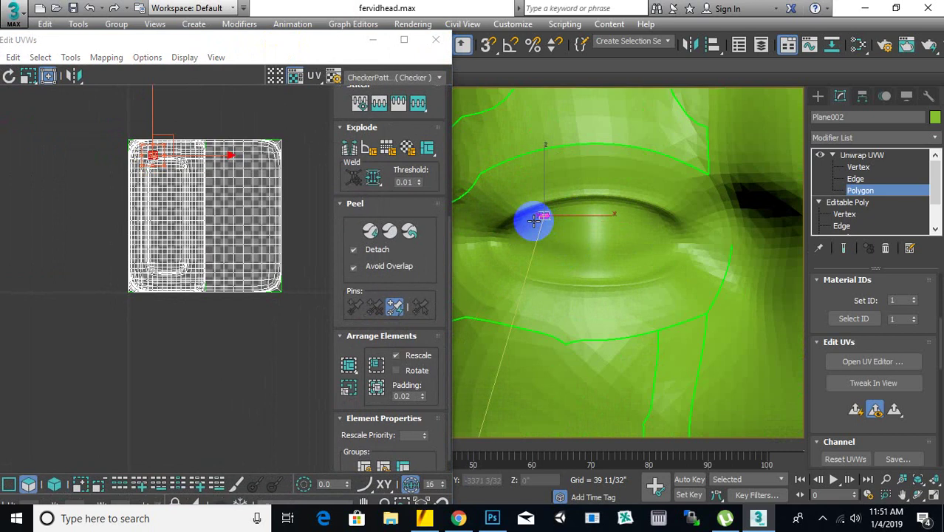
ctrl+click(534, 220)
ctrl+click(516, 237)
ctrl+click(541, 252)
ctrl+click(584, 268)
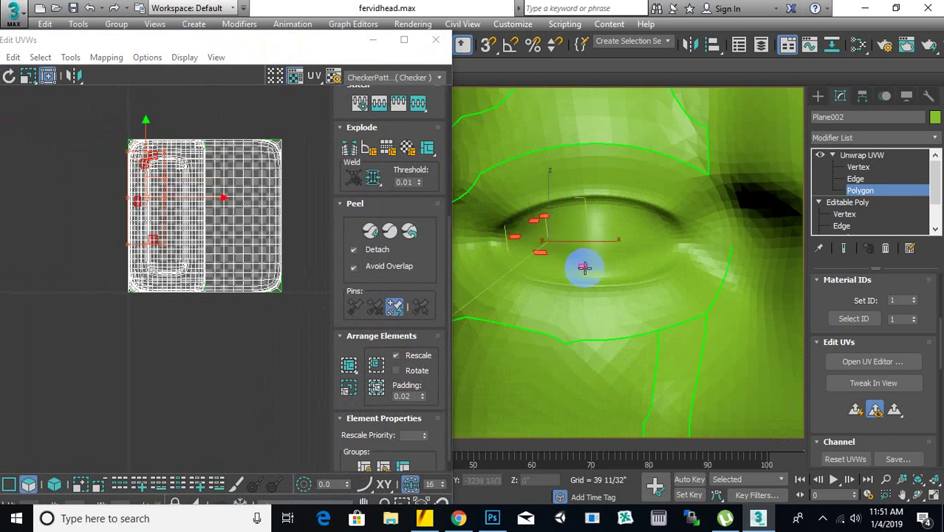
ctrl+click(631, 252)
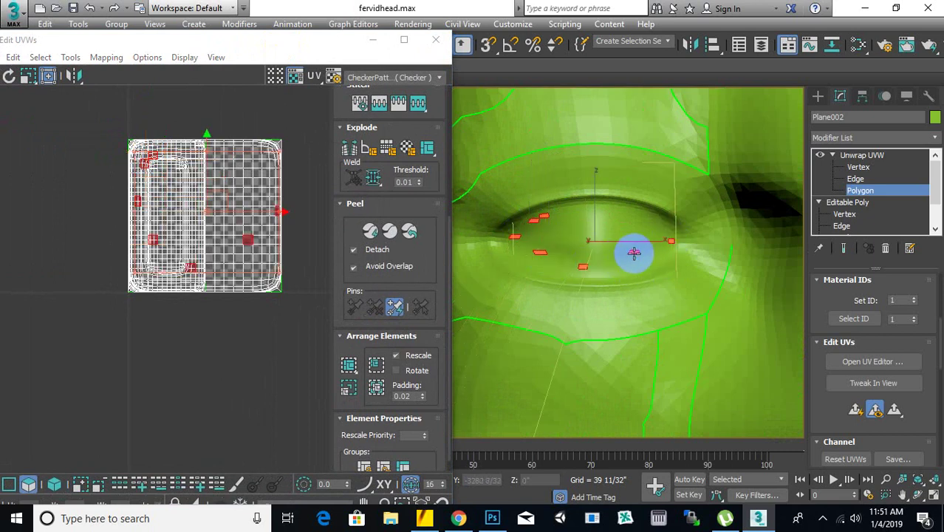
ctrl+click(573, 243)
scroll(570, 255, down, 3)
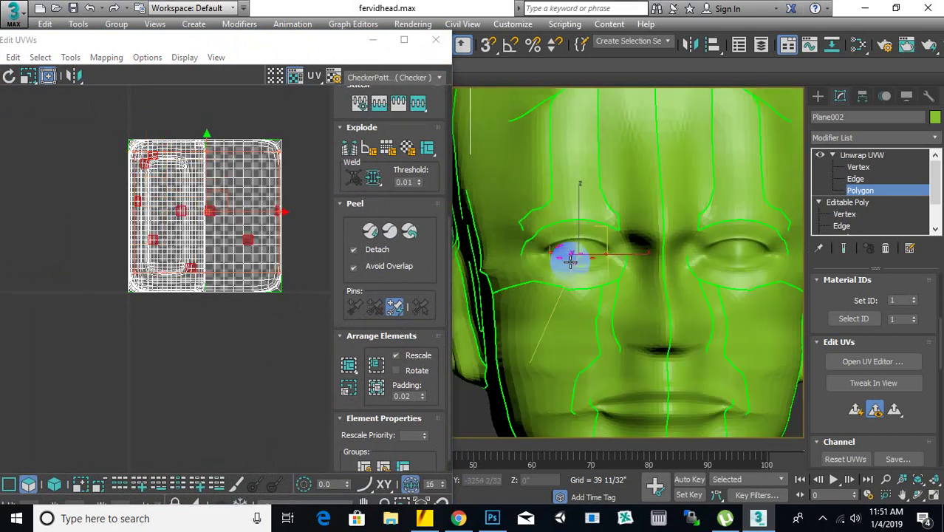
Step: Region-select the polygons of one ear to see where they lie in the UV layout
alt+middle_drag(570, 259, 657, 254)
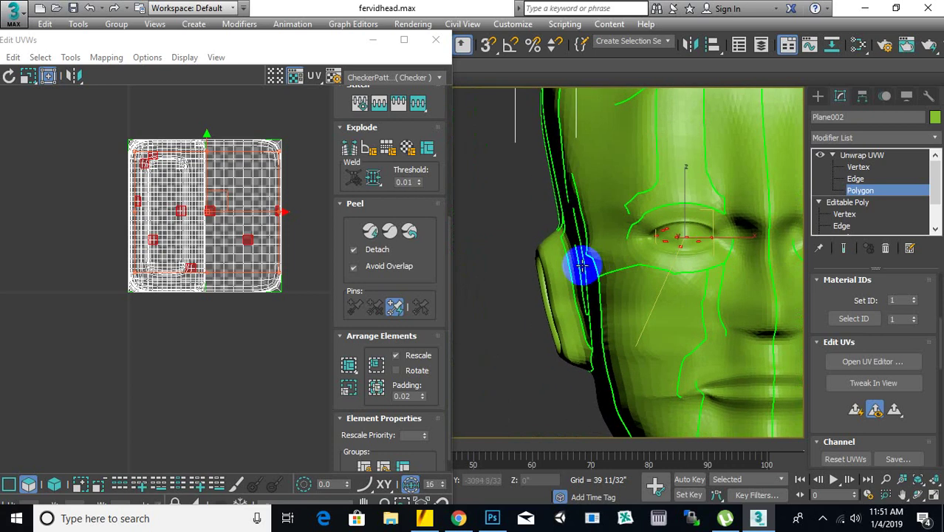
drag(508, 233, 558, 369)
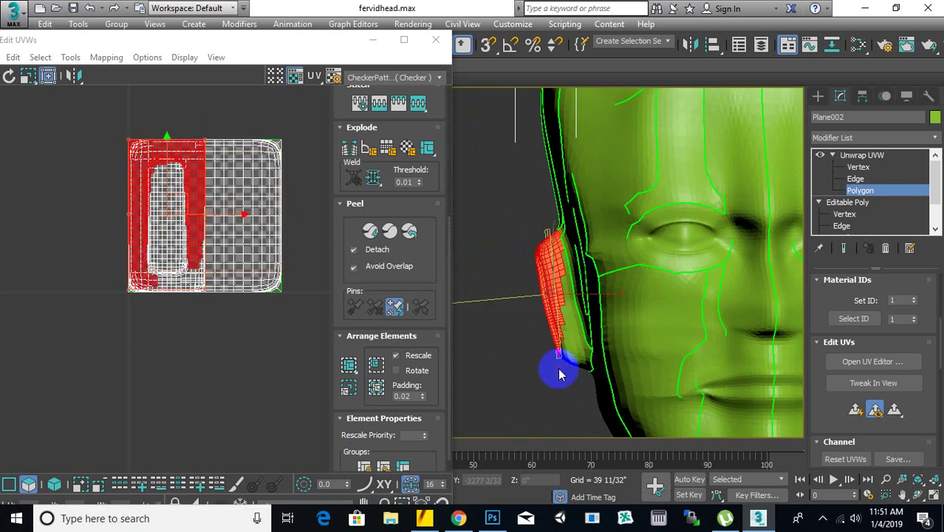
alt+middle_drag(596, 274, 516, 275)
ctrl+drag(507, 239, 560, 312)
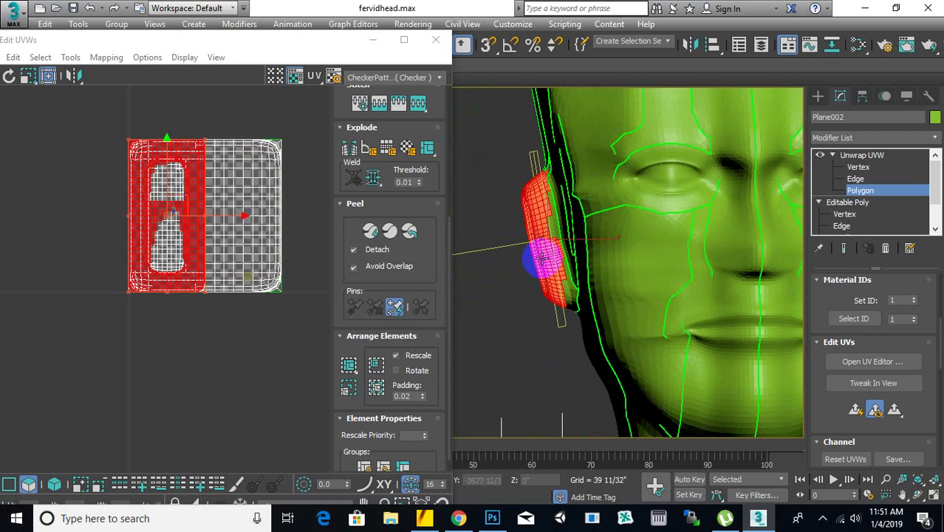
Step: Clear the ear selection, select all polygons in the UV layout and unwrap them with Quick Peel
click(297, 111)
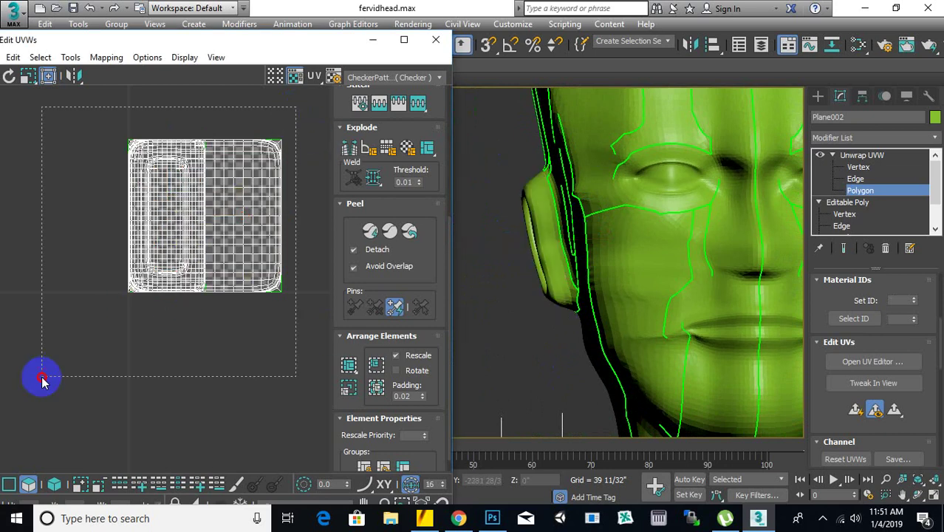
key(ctrl+a)
drag(286, 47, 425, 44)
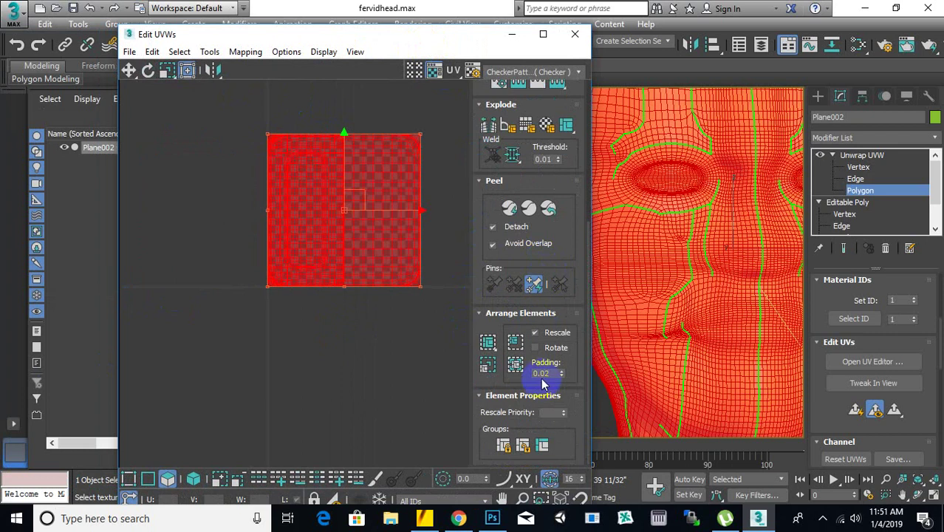
scroll(504, 259, up, 5)
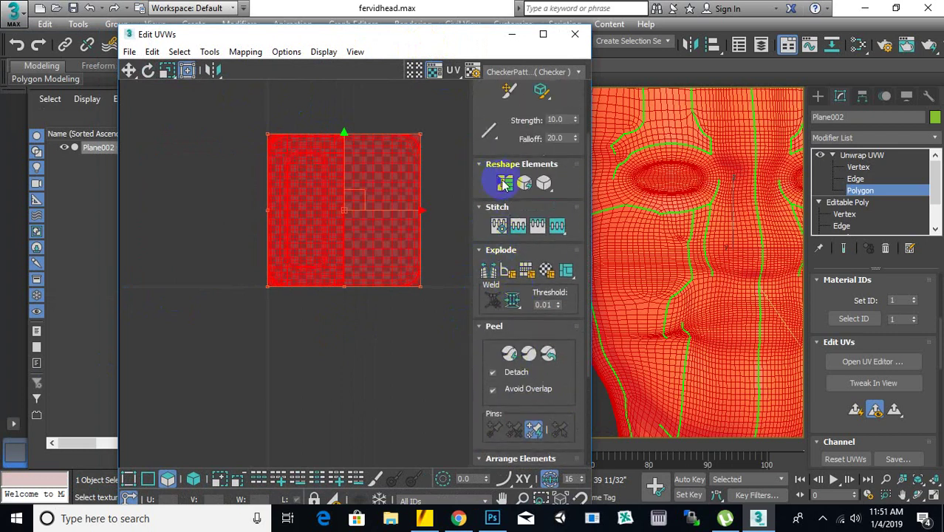
scroll(487, 201, up, 3)
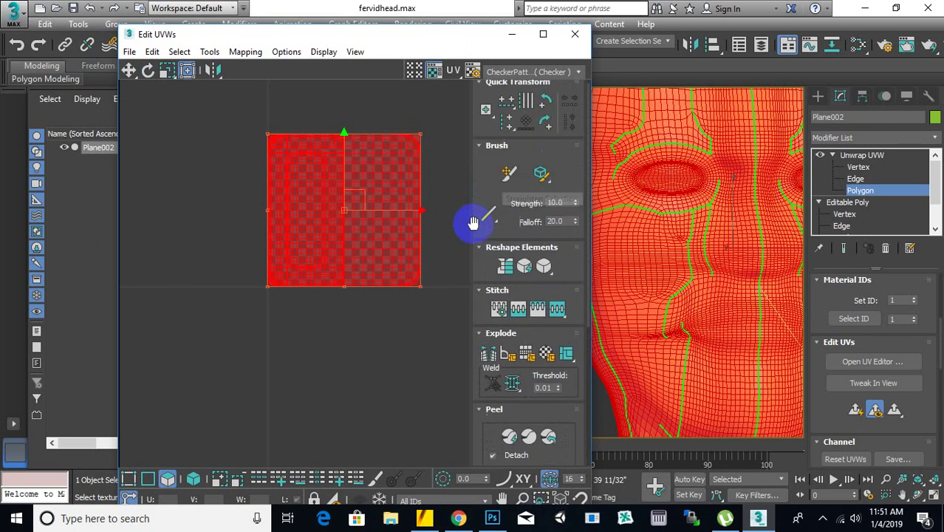
scroll(487, 210, down, 4)
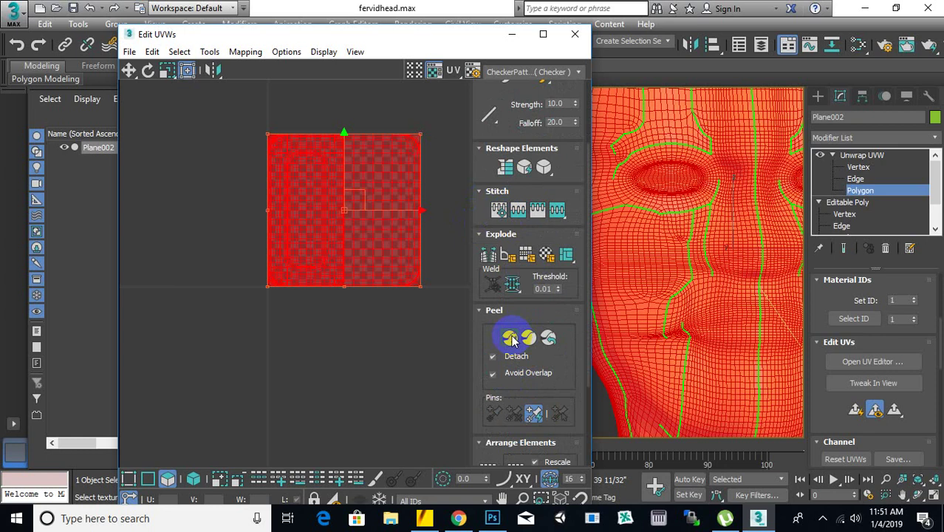
click(511, 337)
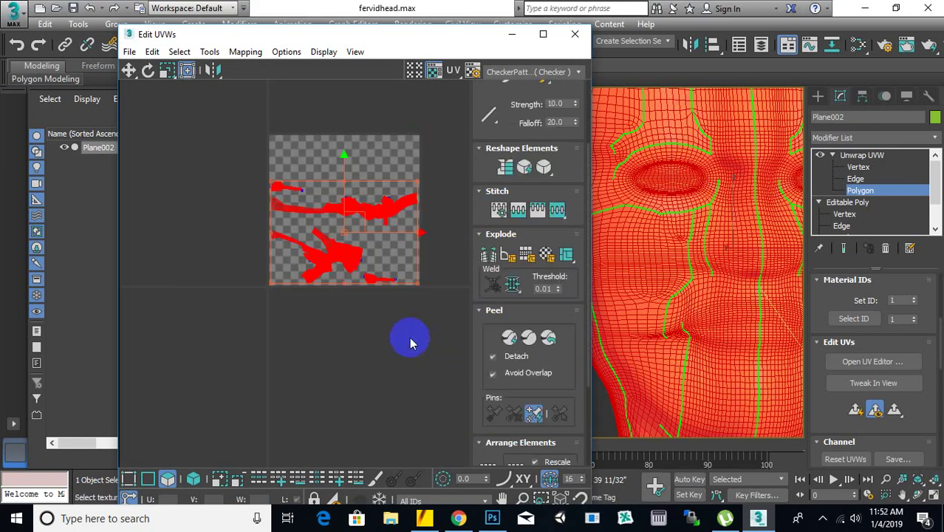
Step: Clear the selection, examine the peeled UV shells, and region-select the small lowest shell to identify its part of the head
scroll(262, 177, down, 4)
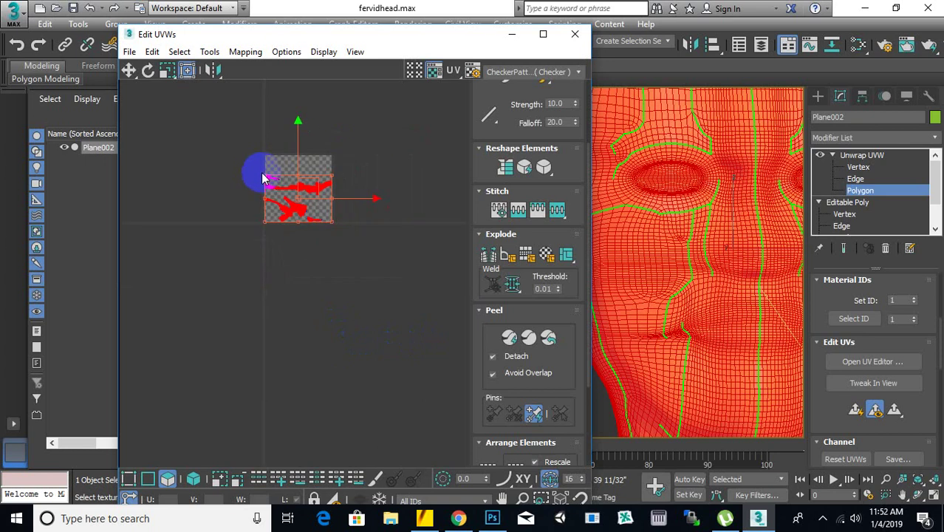
scroll(310, 230, up, 5)
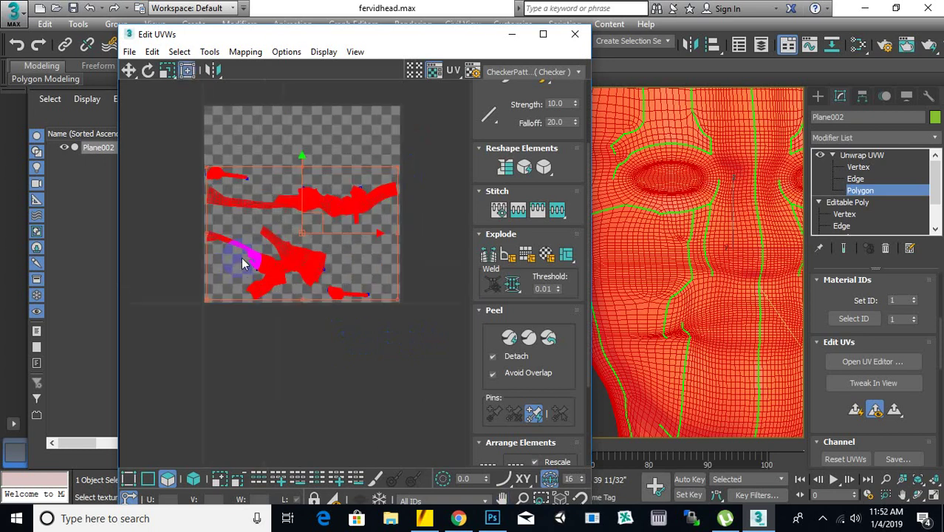
click(438, 189)
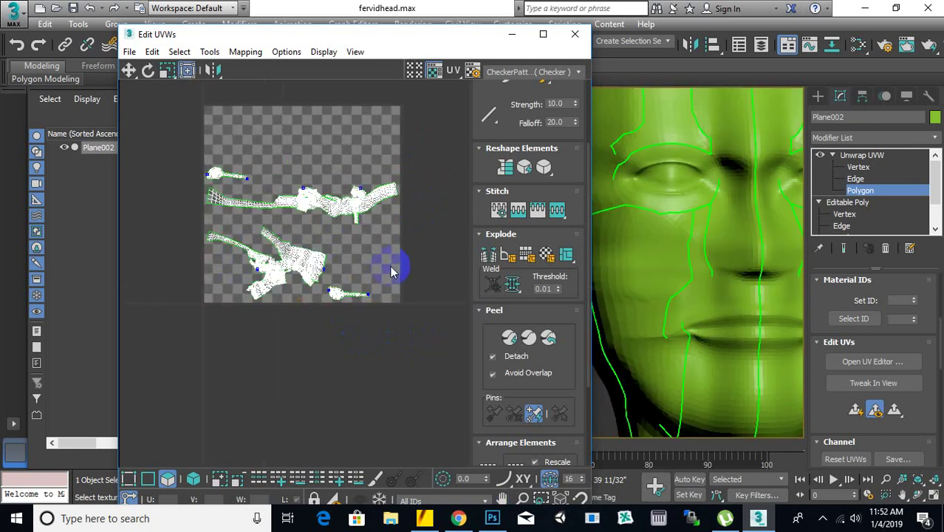
scroll(728, 256, down, 5)
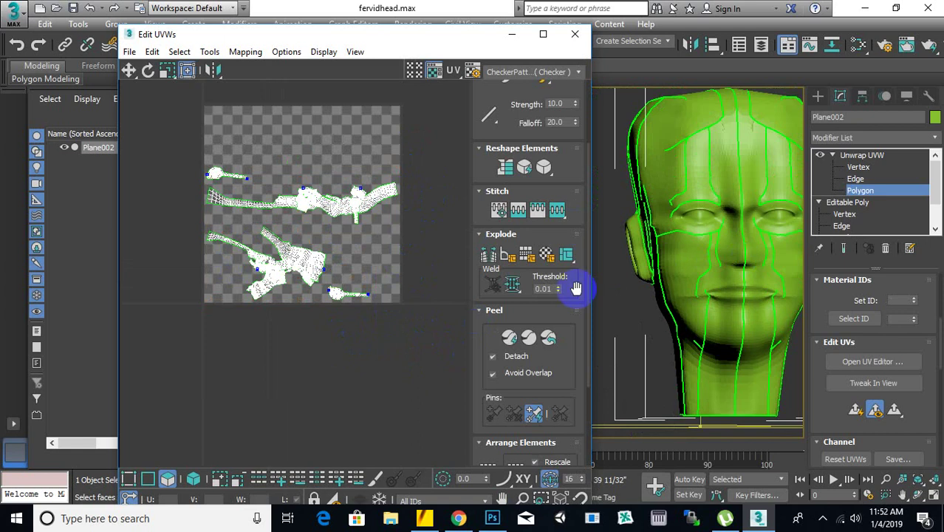
drag(411, 278, 337, 331)
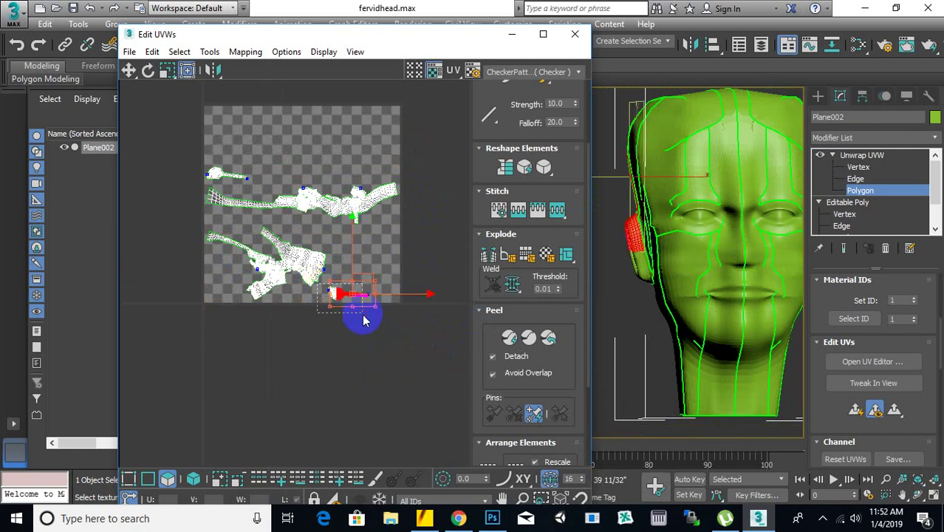
Step: Region-select the lowest small UV shell and the uppermost small one in turn, examining which ear of the head each belongs to
drag(362, 315, 360, 317)
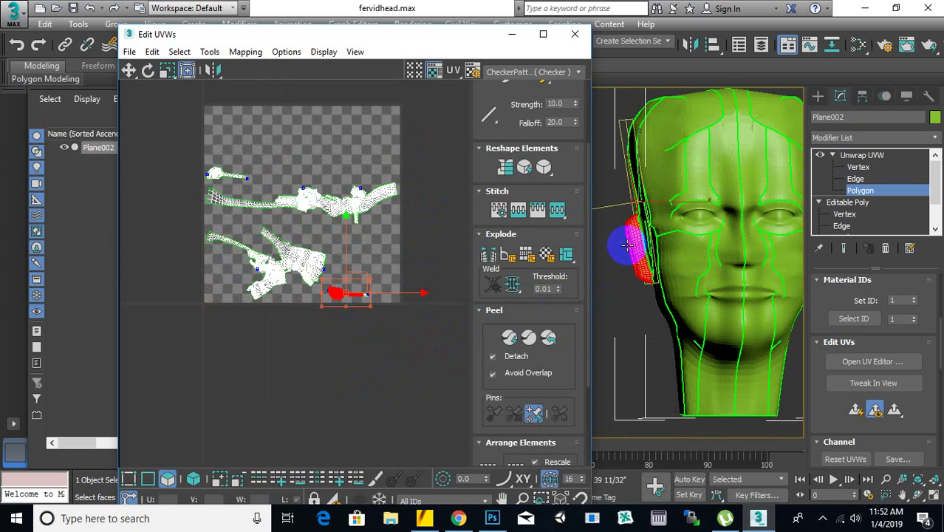
alt+middle_drag(627, 246, 711, 253)
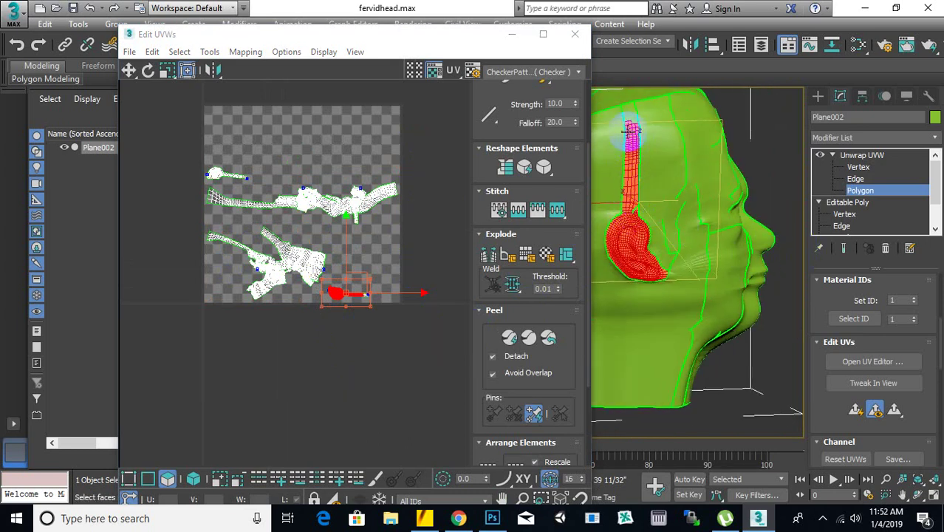
click(237, 173)
drag(198, 183, 198, 185)
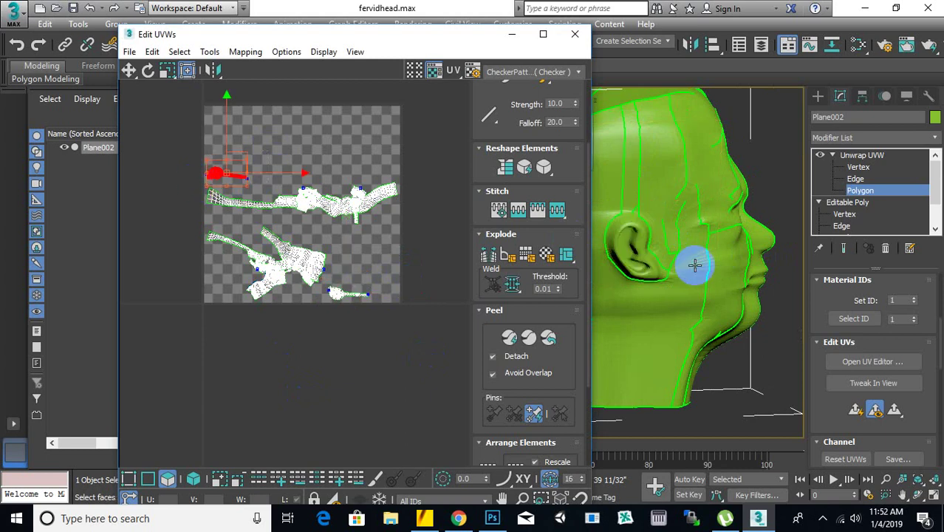
alt+middle_drag(715, 263, 460, 296)
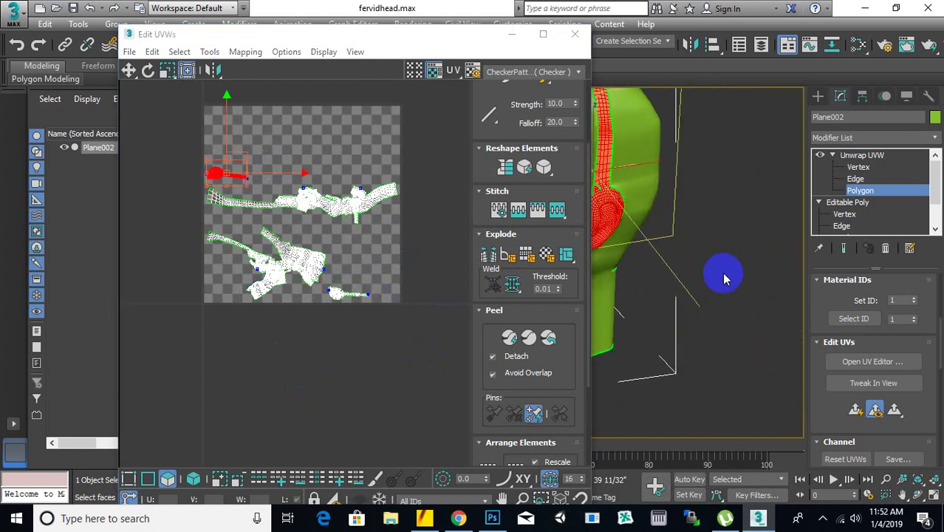
alt+middle_drag(725, 274, 731, 269)
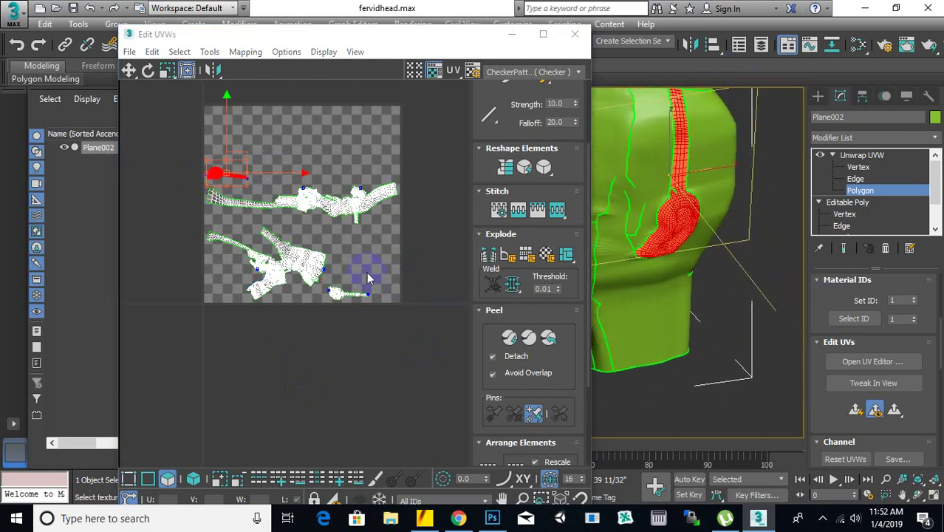
middle_drag(380, 275, 400, 267)
alt+middle_drag(703, 331, 811, 312)
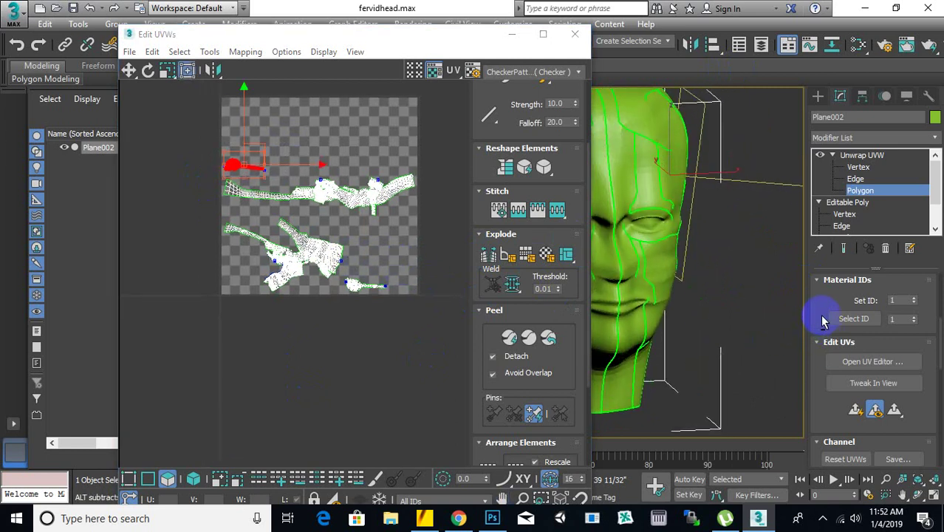
Step: Examine the long middle UV shell up close, checking its folded and overlapping areas
scroll(395, 186, up, 4)
scroll(395, 186, up, 5)
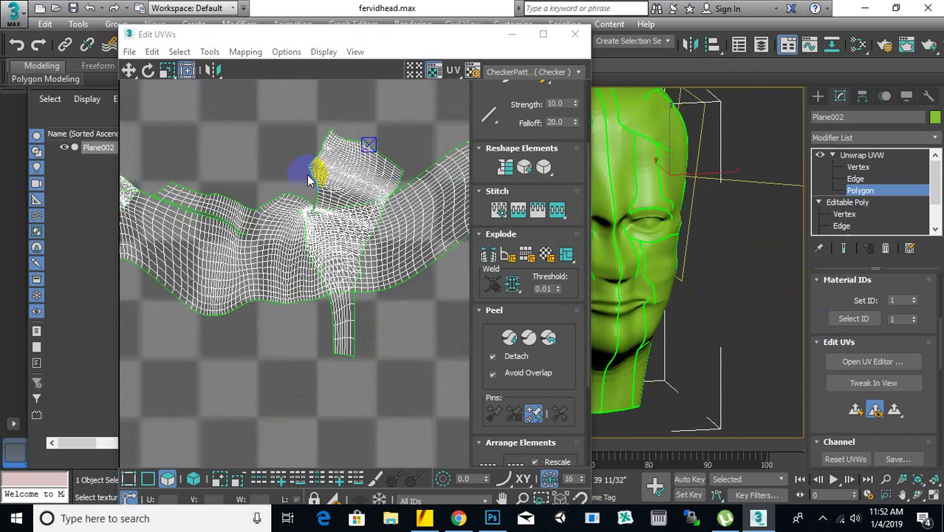
click(357, 318)
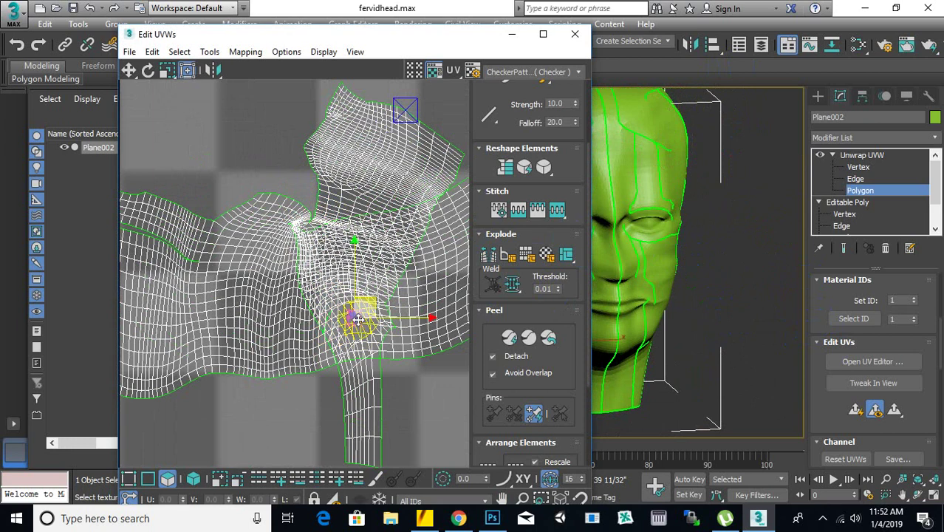
scroll(440, 388, down, 5)
middle_drag(315, 250, 383, 200)
scroll(243, 230, up, 2)
scroll(243, 230, up, 3)
scroll(400, 273, down, 5)
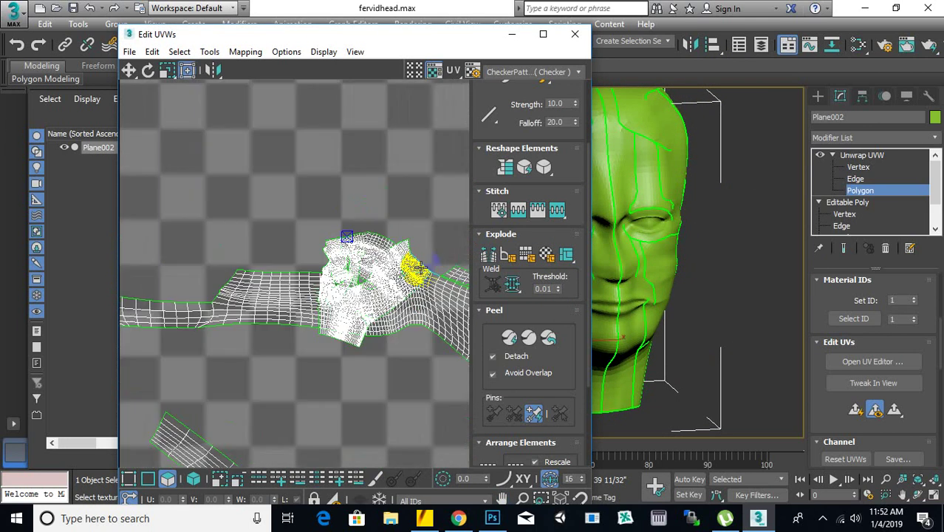
middle_drag(307, 226, 363, 211)
scroll(293, 253, up, 3)
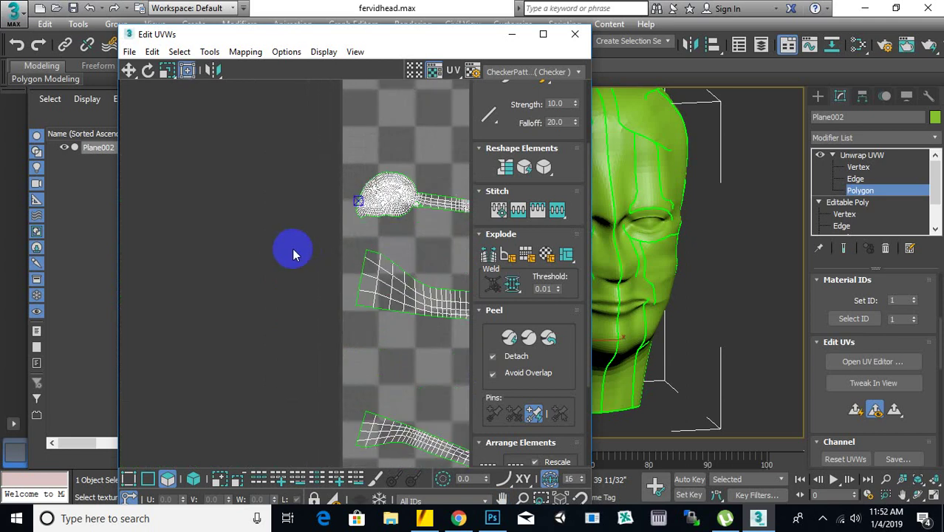
Step: Region-select only the rounded ear part of the uppermost small shell, leaving out its strip, and inspect that ear's upper edge on the head
click(402, 221)
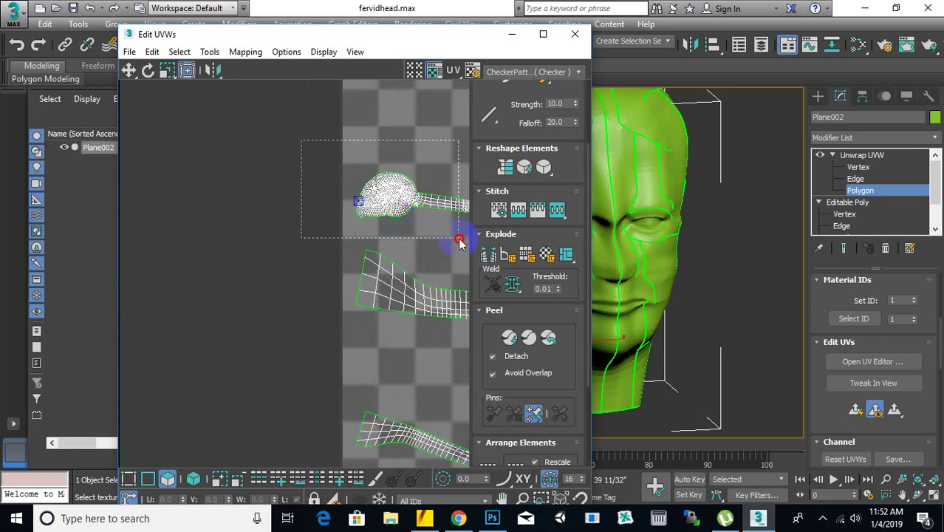
drag(417, 230, 418, 230)
middle_drag(417, 230, 338, 214)
scroll(691, 289, down, 2)
alt+middle_drag(683, 310, 595, 270)
scroll(689, 213, up, 8)
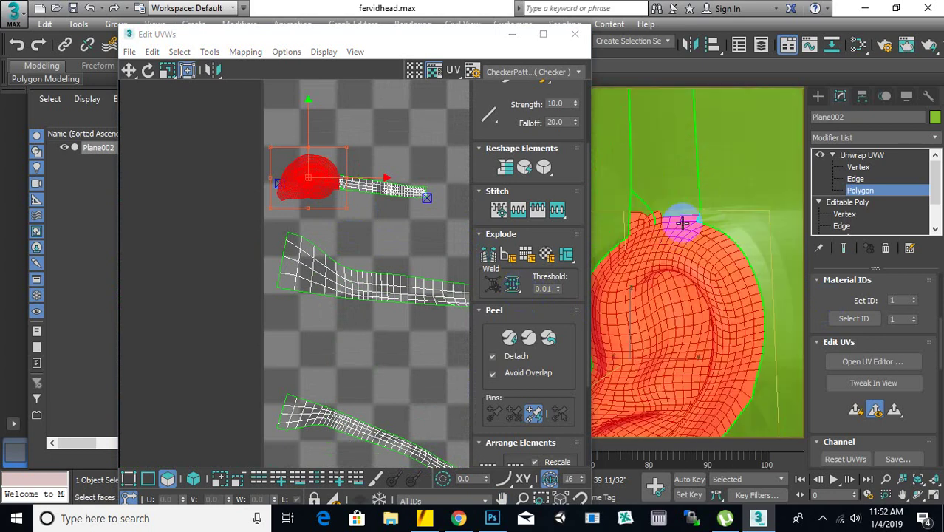
scroll(723, 233, up, 2)
scroll(720, 211, up, 2)
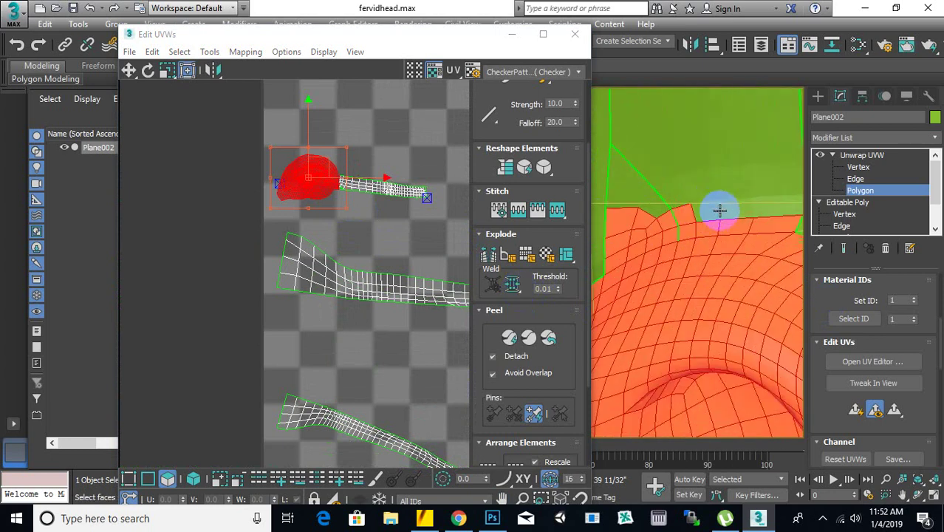
alt+middle_drag(678, 234, 693, 216)
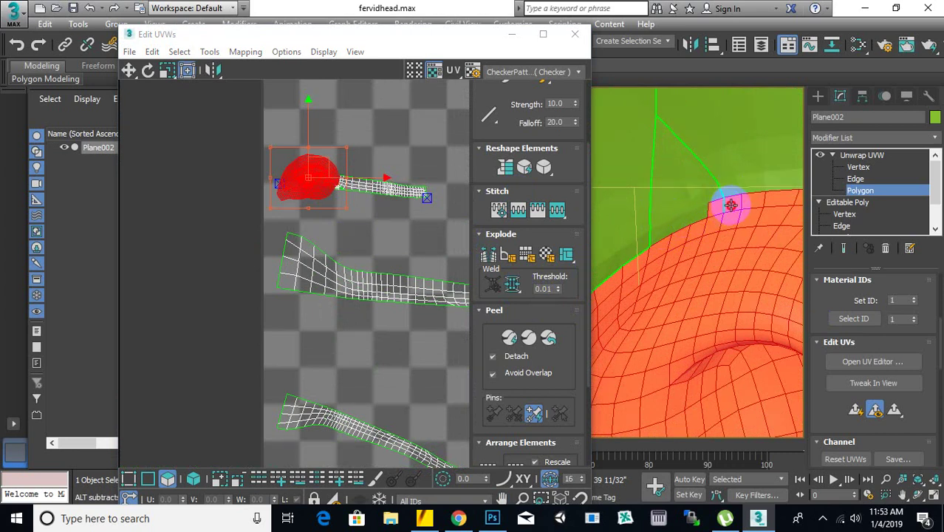
Step: Deselect the stray polygons above the ear's upper edge so the selection ends at the seam
drag(719, 208, 800, 202)
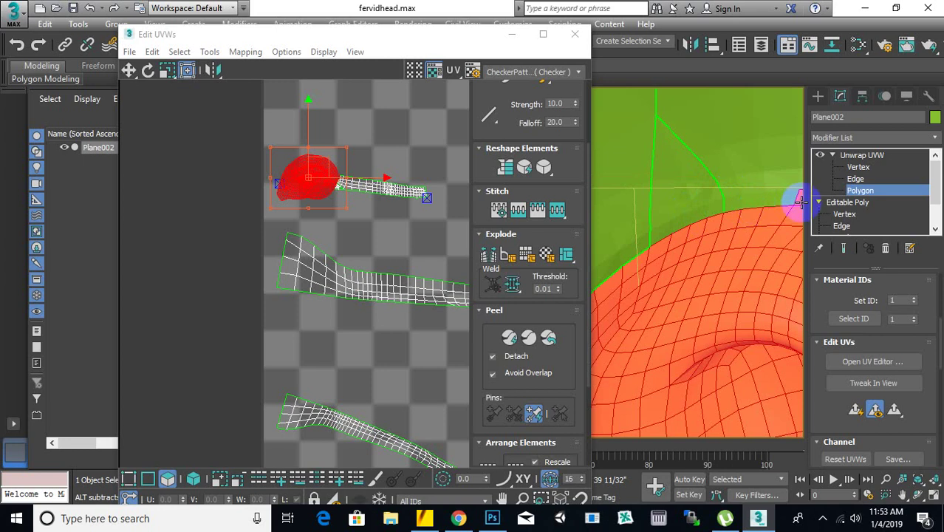
scroll(622, 211, down, 3)
middle_drag(719, 219, 662, 210)
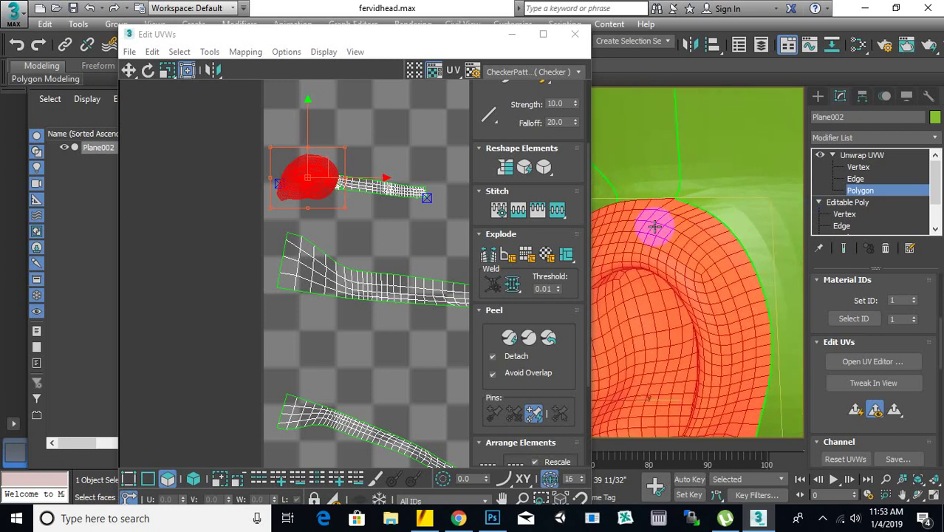
scroll(695, 274, down, 4)
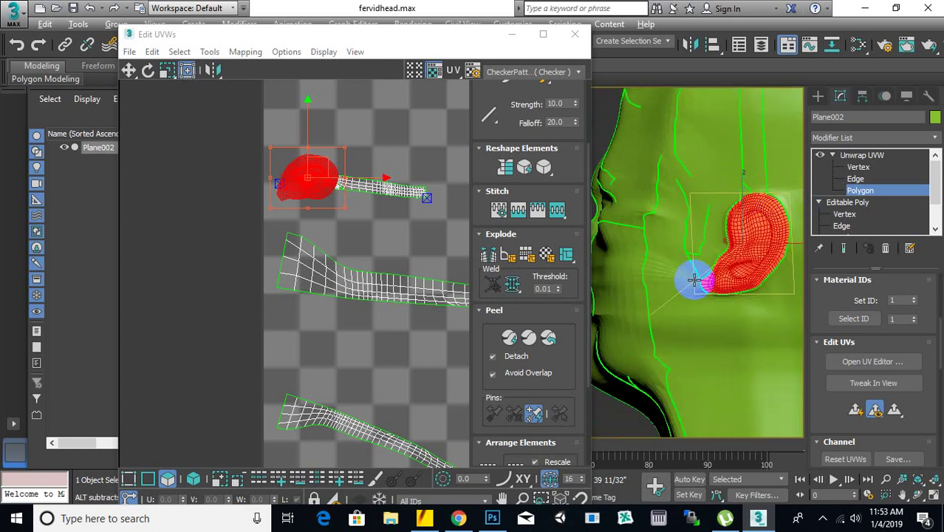
Step: Correct the polygon selection around the earlobe, removing and adding polygons so it fills the ear up to the seam
scroll(722, 301, up, 3)
scroll(723, 301, up, 3)
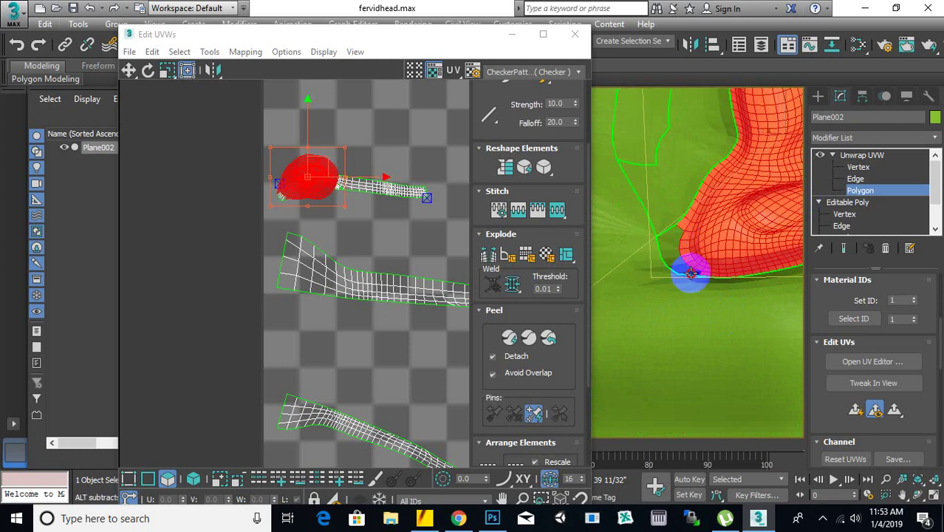
alt+click(683, 221)
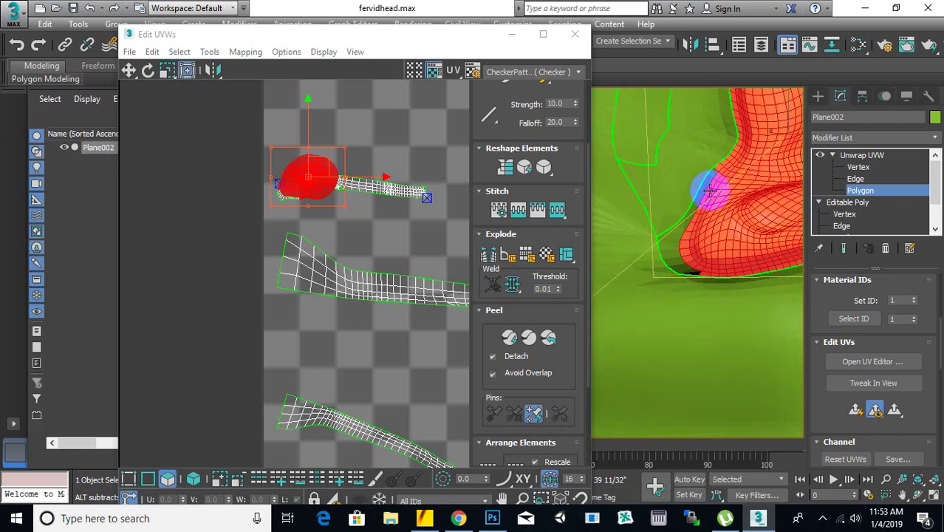
alt+middle_drag(684, 215, 736, 248)
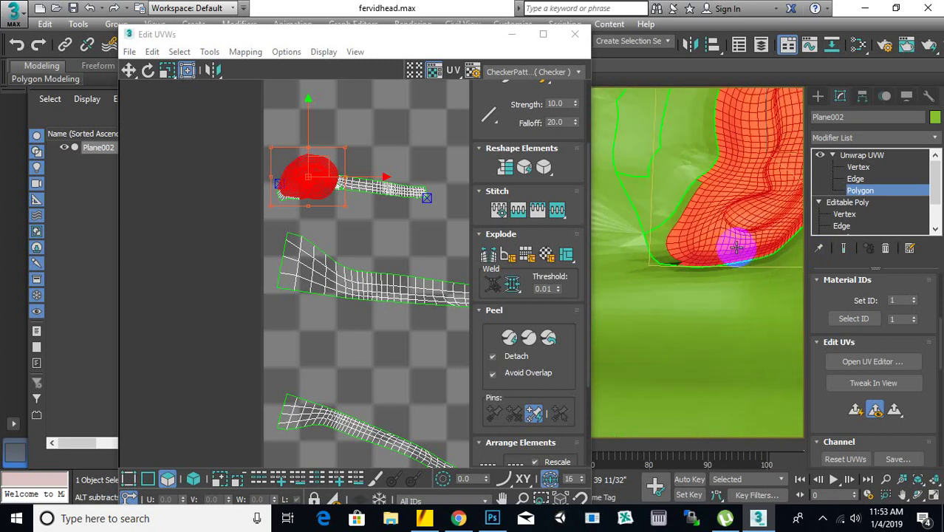
ctrl+click(681, 204)
alt+click(685, 202)
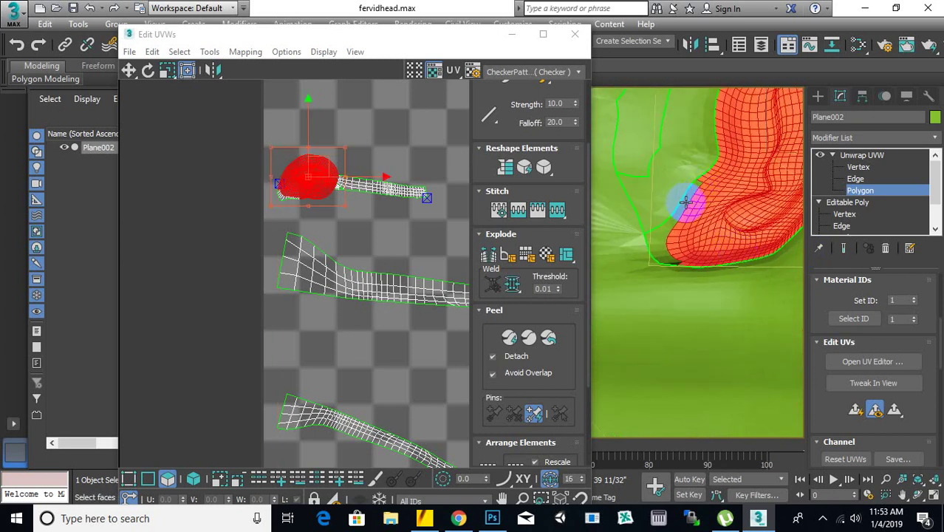
scroll(694, 201, up, 5)
scroll(695, 196, down, 5)
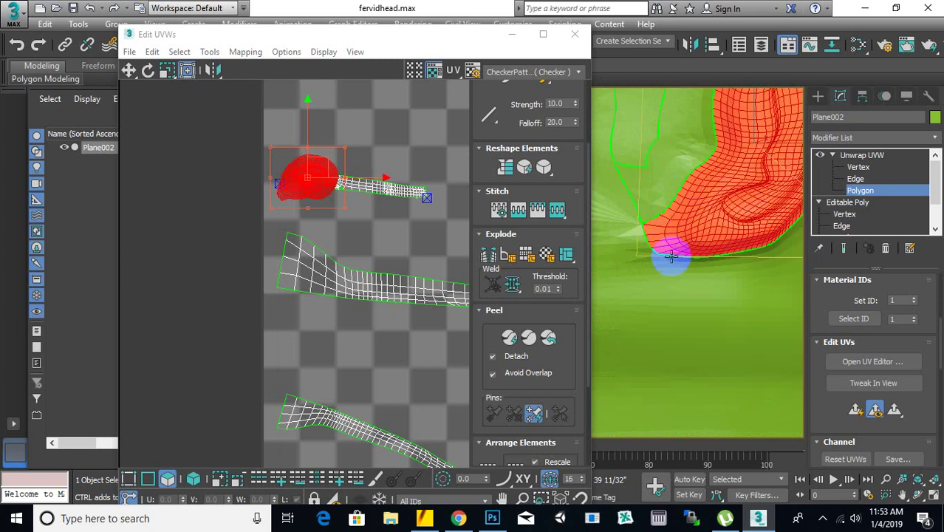
middle_drag(669, 252, 796, 306)
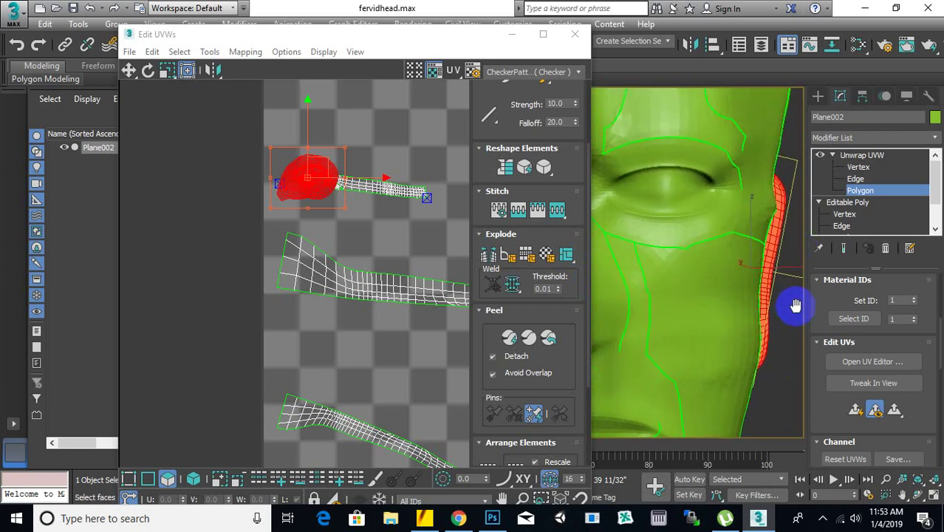
Step: Break the selected ear polygons off from their attached strip in the UV layout
scroll(384, 251, down, 3)
middle_drag(410, 180, 303, 170)
click(209, 52)
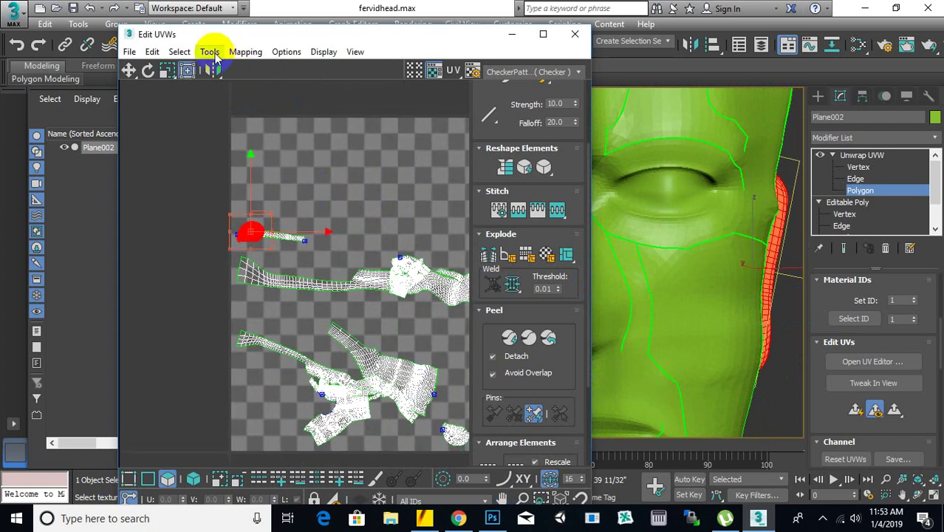
click(236, 53)
mouse_move(215, 58)
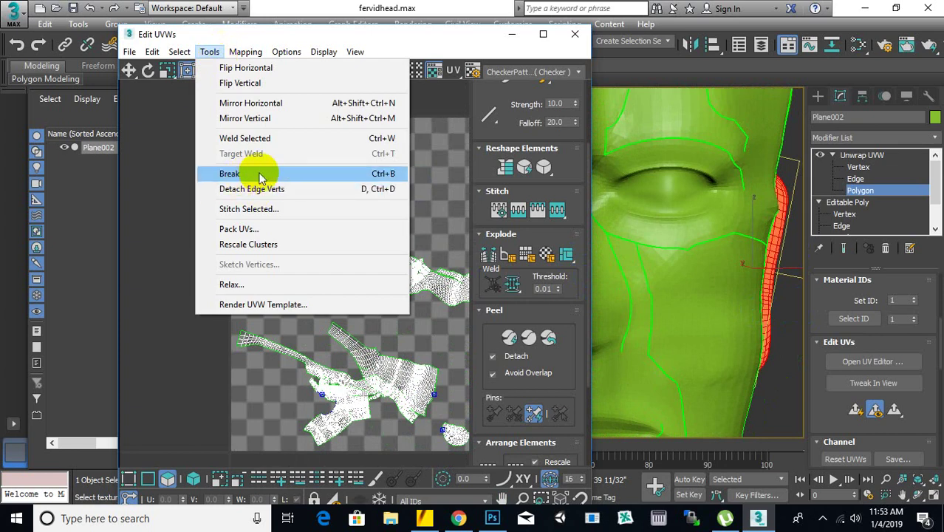
click(440, 43)
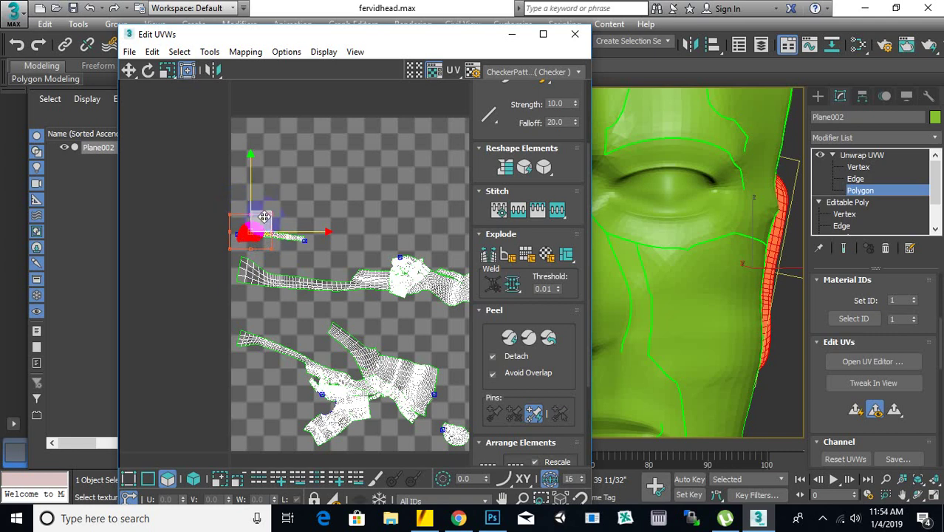
Step: Move the detached ear shell up and slightly right, and the leftover strip to the free area right of it
drag(253, 183, 260, 137)
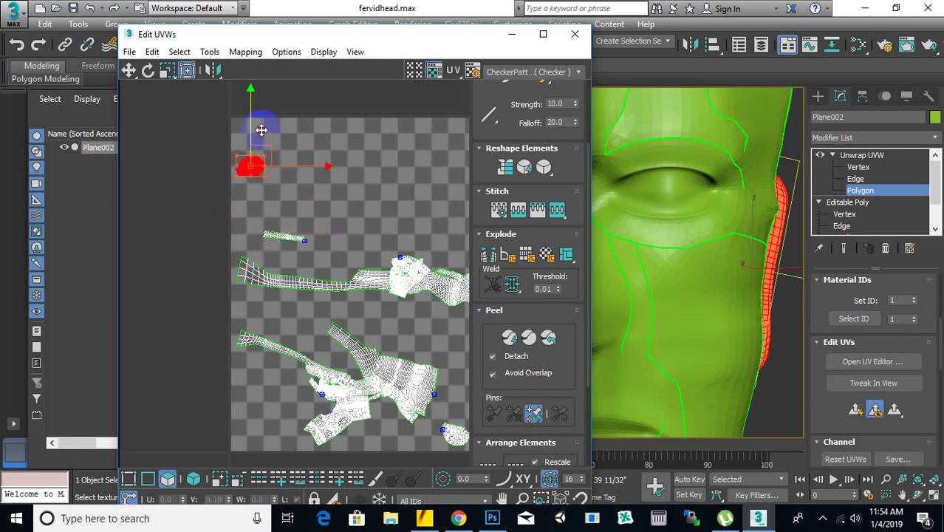
drag(336, 164, 343, 164)
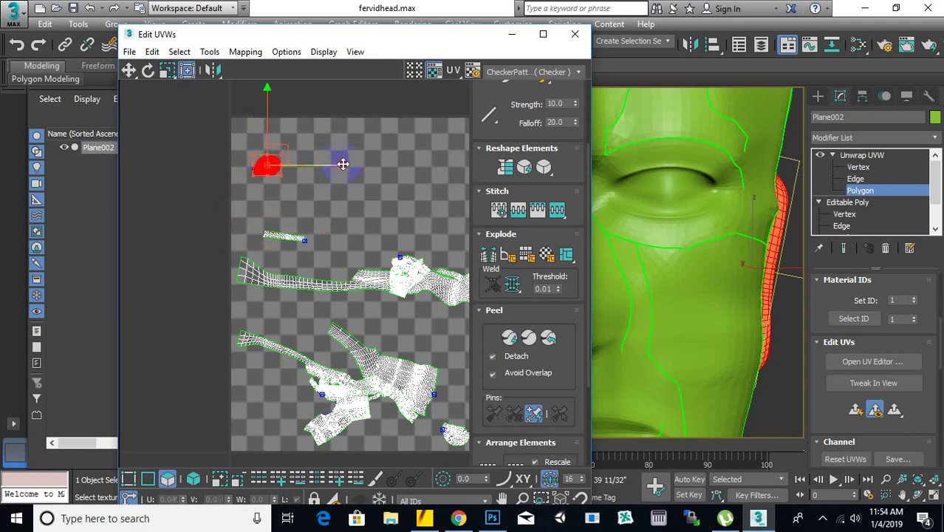
drag(256, 249, 257, 248)
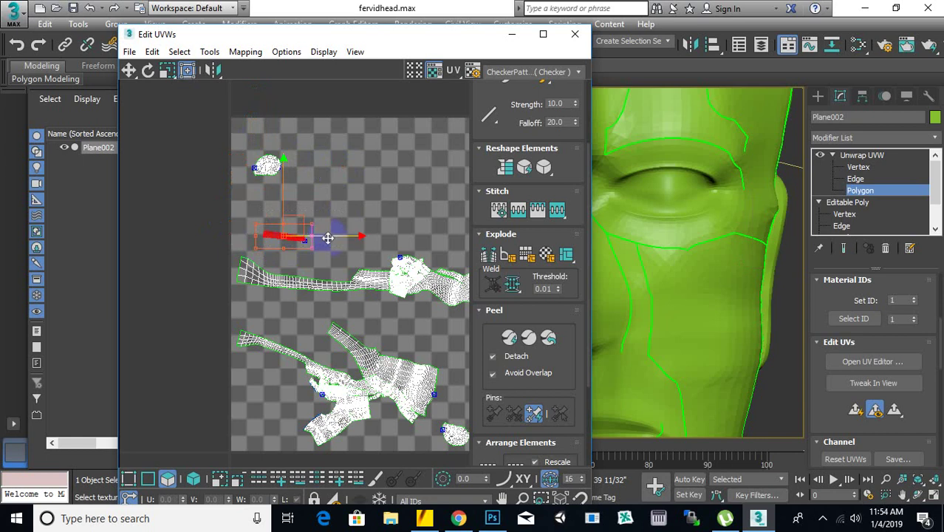
drag(328, 237, 449, 248)
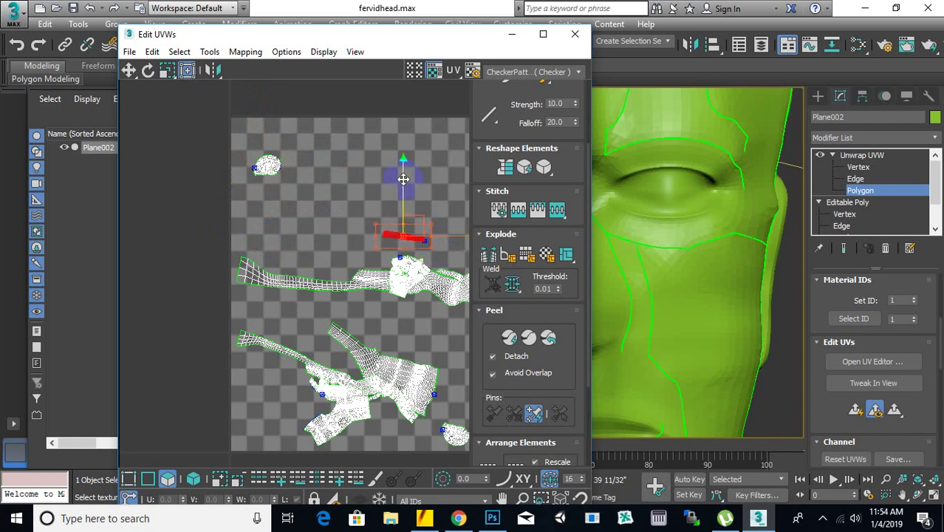
drag(403, 178, 395, 134)
Step: Region-select the rounded ear part of the lowest small shell without its strip, and inspect that ear's edge on the head
scroll(326, 212, down, 4)
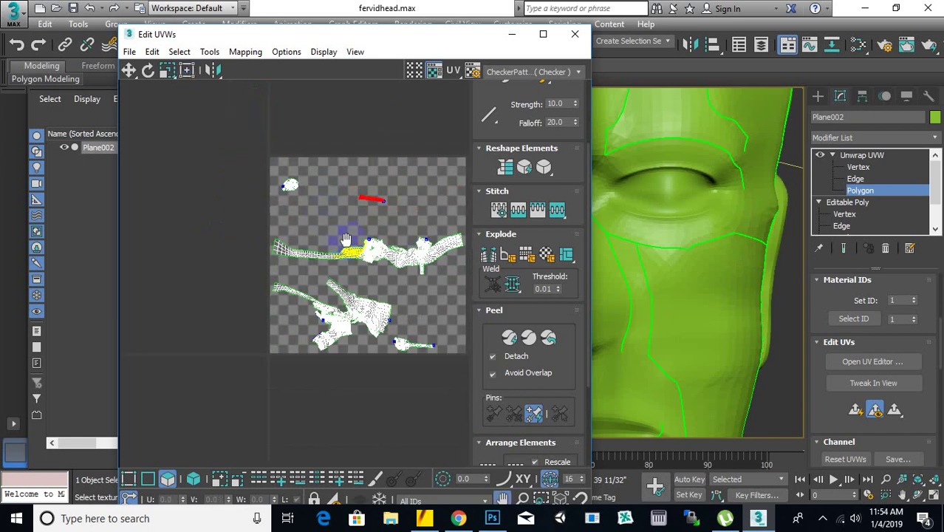
scroll(355, 339, up, 4)
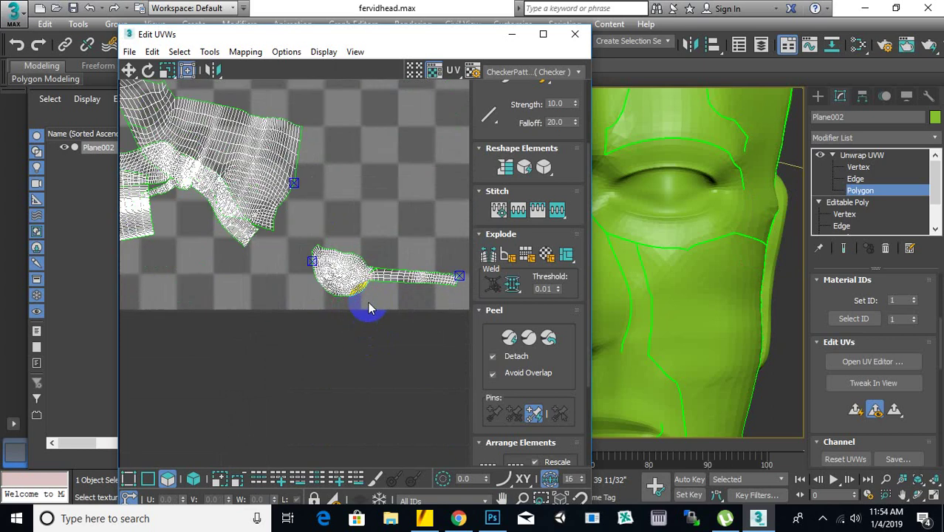
drag(361, 218, 306, 334)
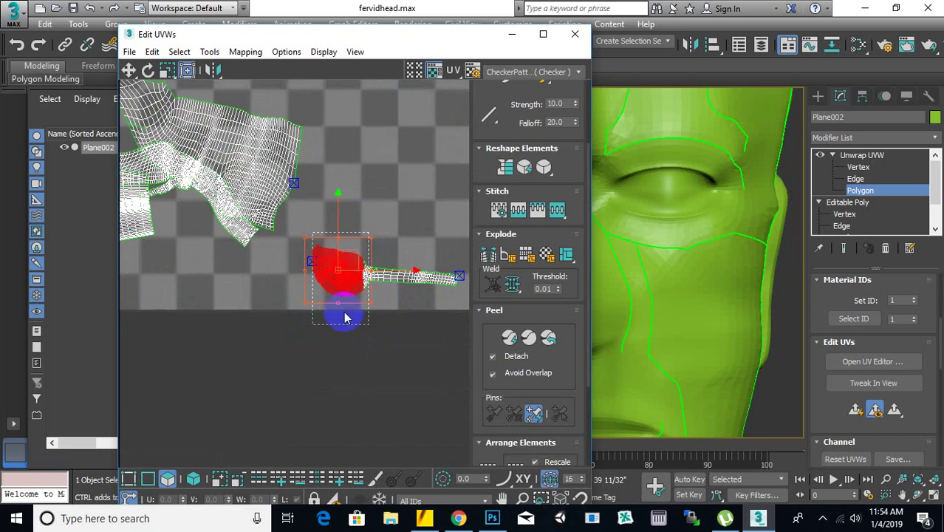
middle_drag(386, 305, 332, 319)
scroll(767, 276, down, 6)
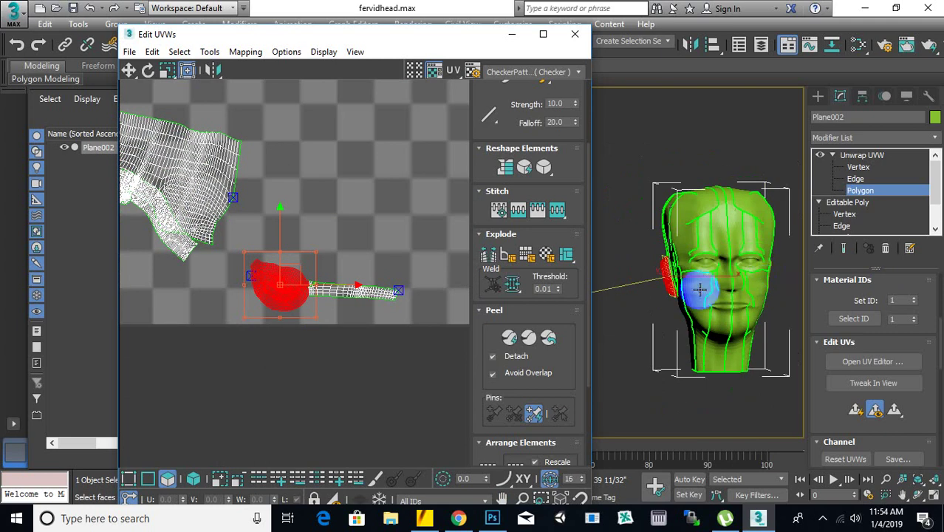
alt+middle_drag(680, 277, 807, 261)
scroll(695, 295, up, 8)
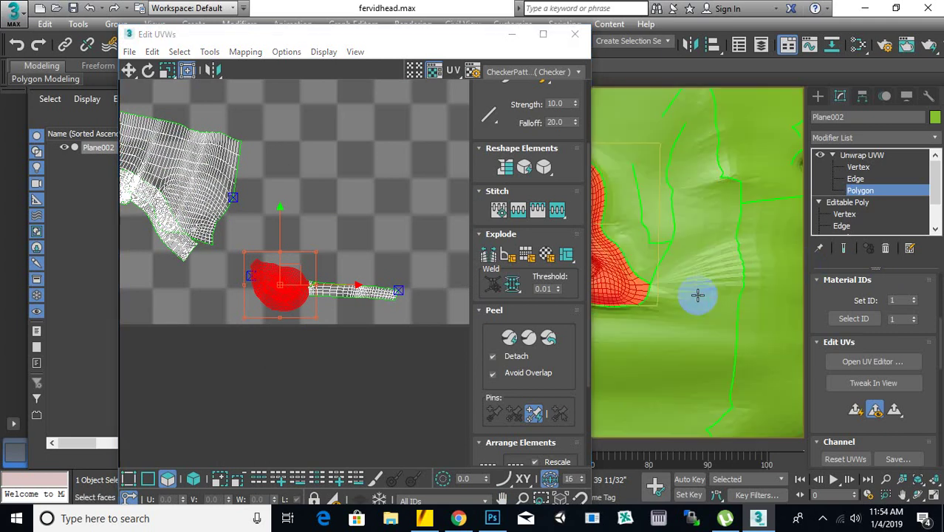
Step: Check the selected ear's edge on the head, try moving its UV polygons up, and undo the move
middle_drag(780, 316, 740, 305)
scroll(684, 205, up, 5)
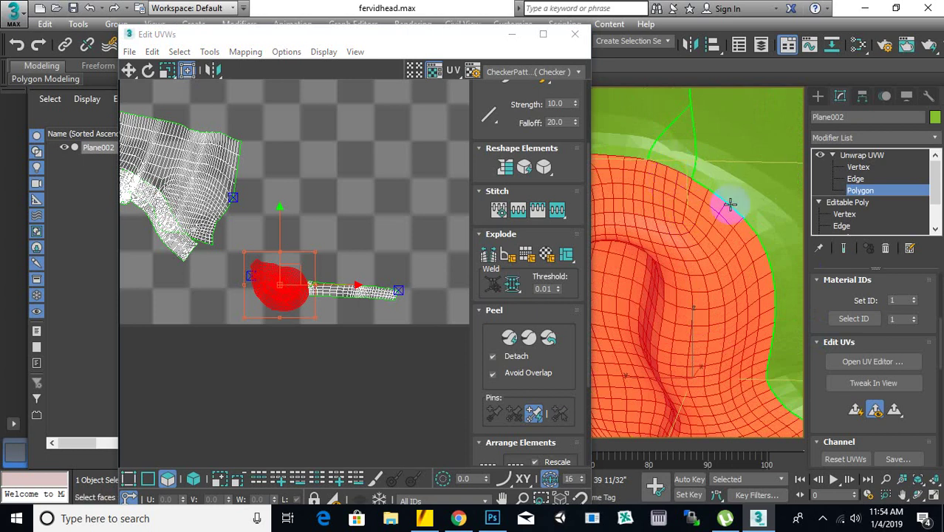
scroll(670, 205, down, 5)
alt+middle_drag(685, 204, 683, 271)
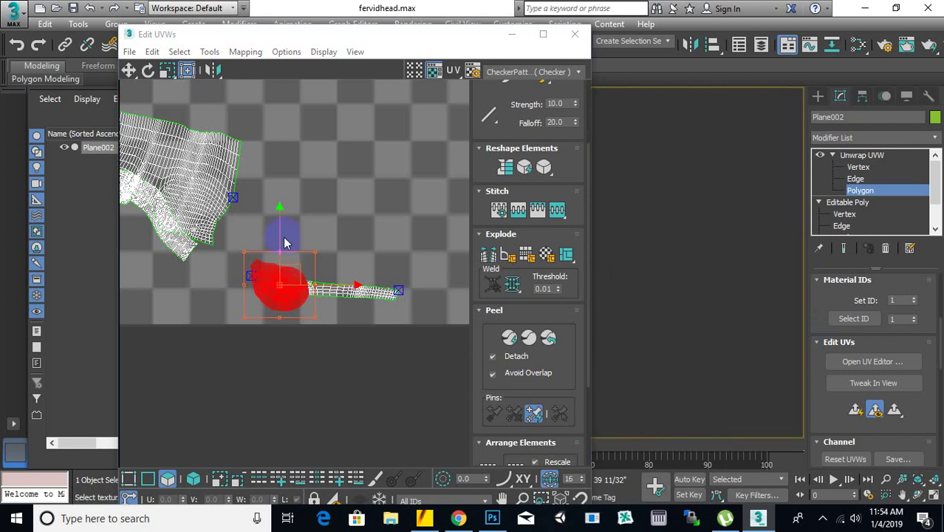
drag(281, 234, 333, 151)
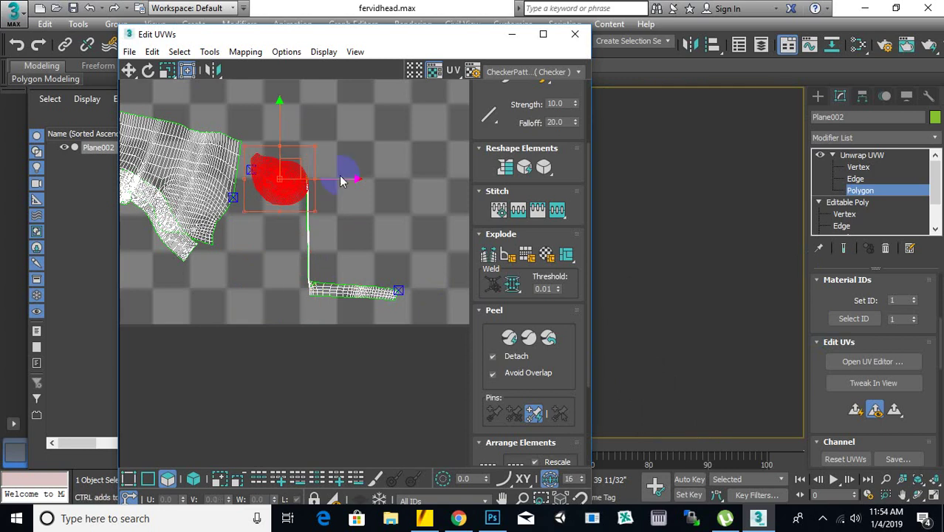
key(ctrl+z)
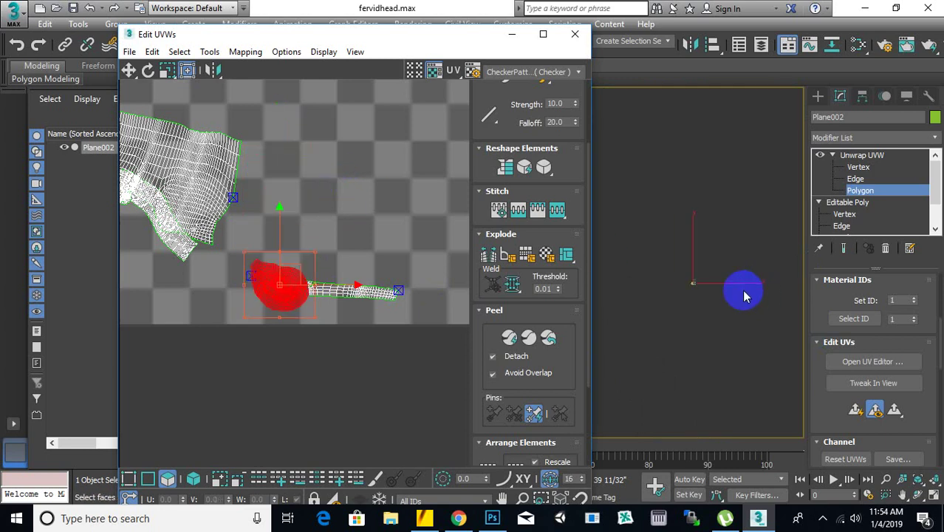
Step: Break the selected ear polygons off from their strip and move the ear shell up beside the other detached ear shell
scroll(694, 294, up, 5)
scroll(711, 238, up, 4)
scroll(668, 333, up, 5)
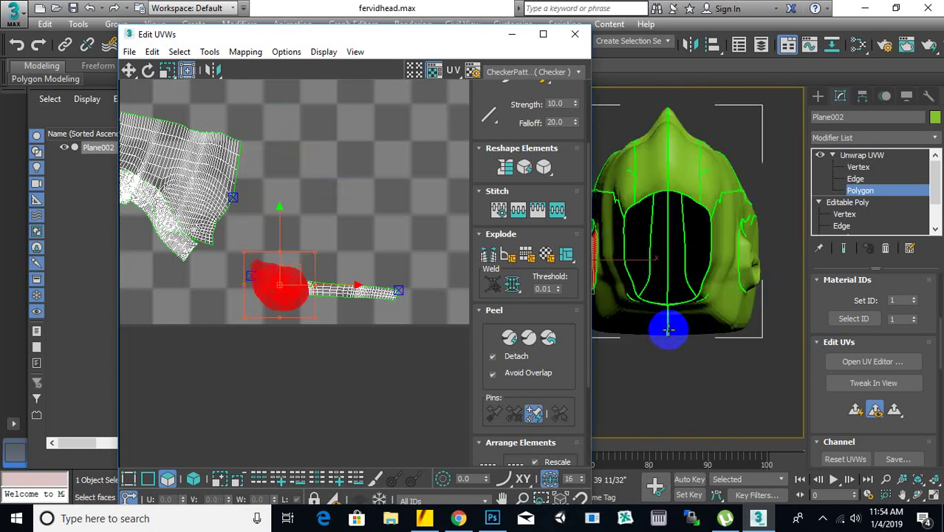
middle_drag(692, 310, 772, 324)
scroll(321, 282, up, 2)
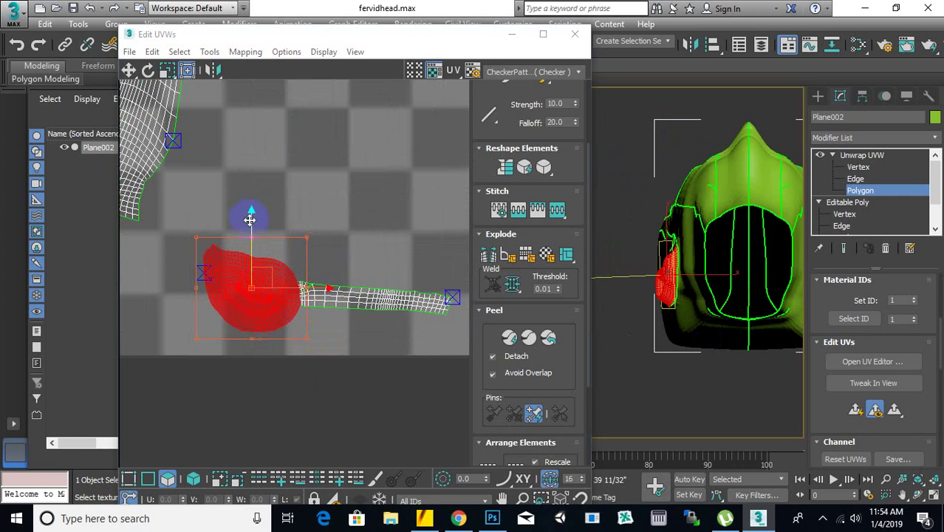
drag(250, 220, 264, 135)
scroll(351, 270, down, 5)
middle_drag(352, 255, 383, 339)
drag(359, 303, 375, 102)
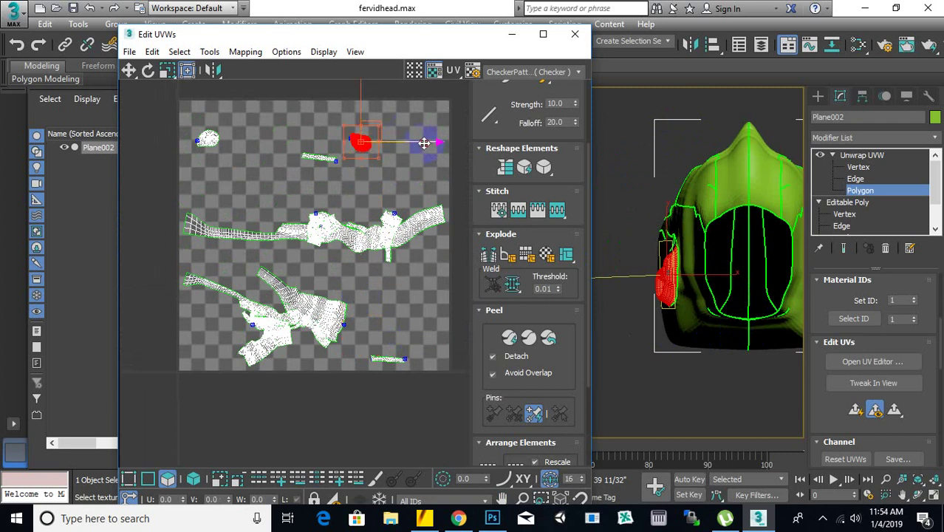
drag(424, 142, 313, 146)
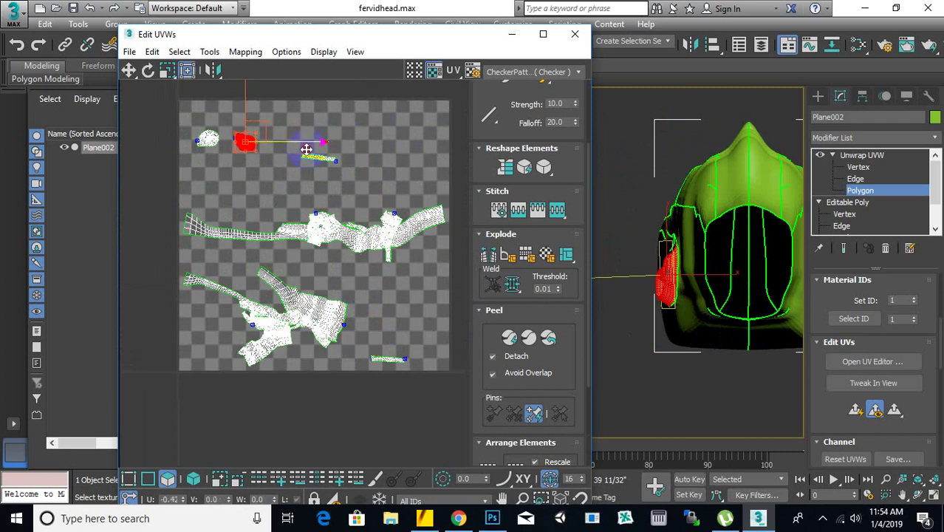
Step: Select a polygon on the upper lip of the head and locate it in the UV layout
scroll(694, 256, down, 2)
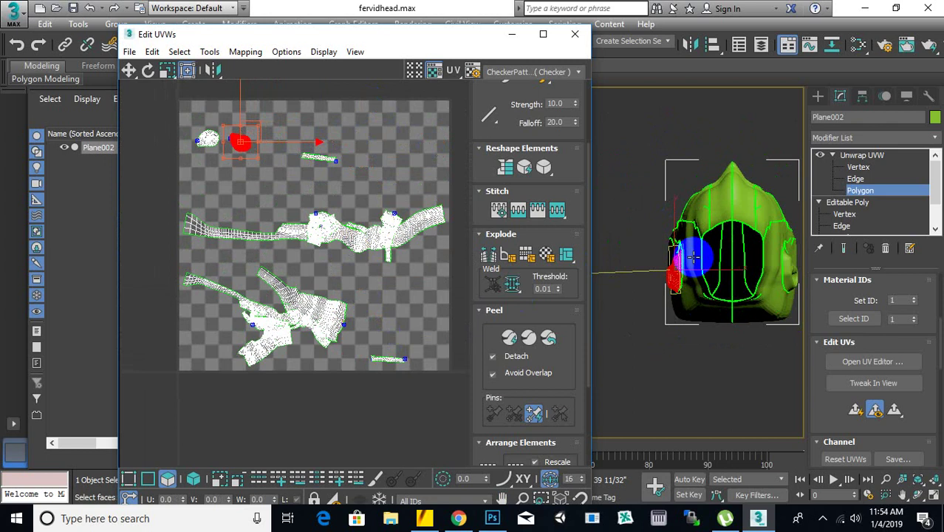
alt+middle_drag(691, 222, 692, 372)
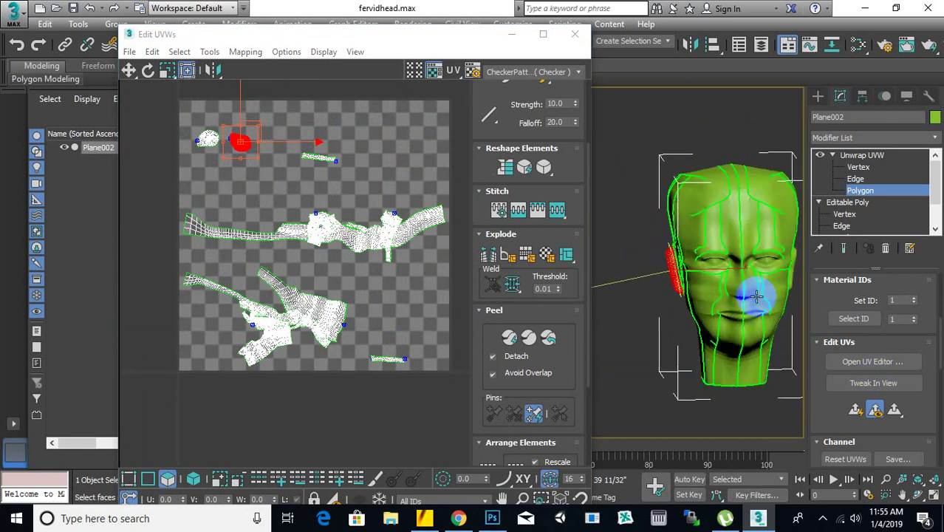
middle_drag(732, 302, 708, 242)
scroll(742, 257, up, 5)
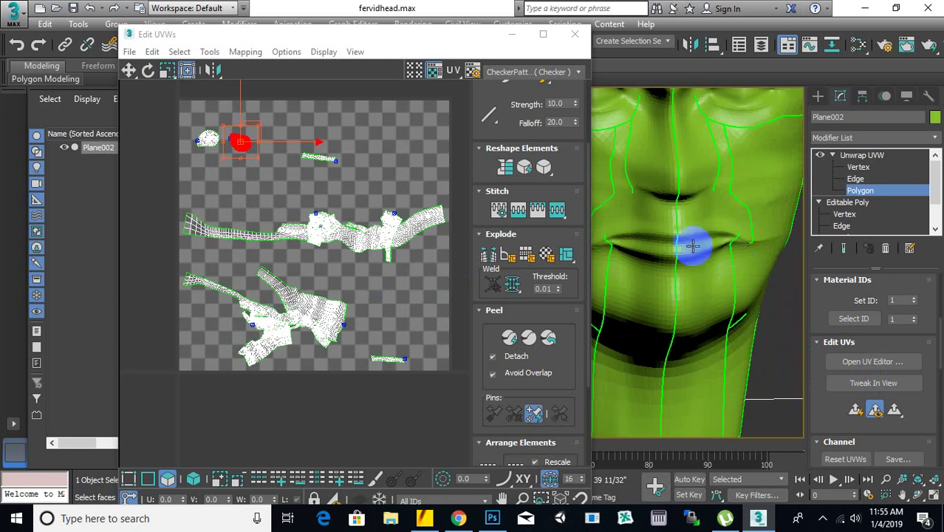
click(693, 237)
click(712, 306)
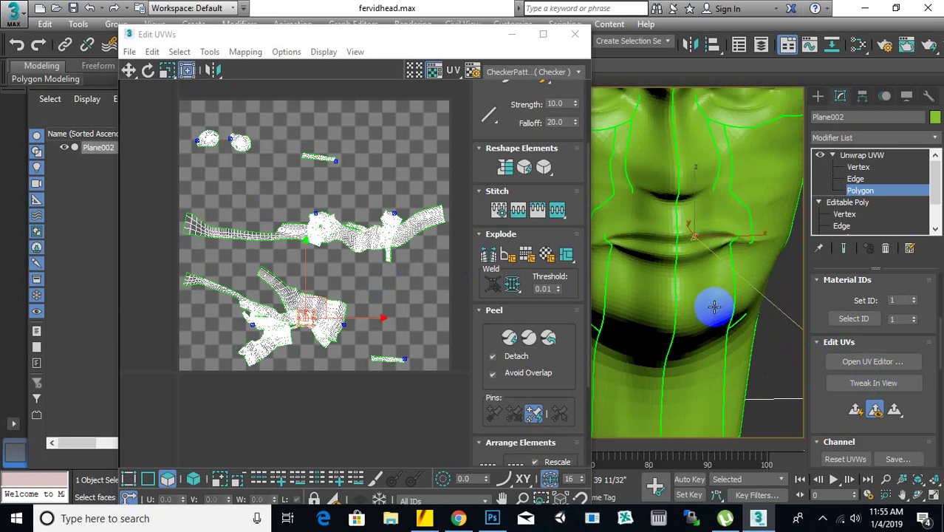
click(715, 247)
scroll(293, 338, up, 2)
scroll(284, 374, up, 5)
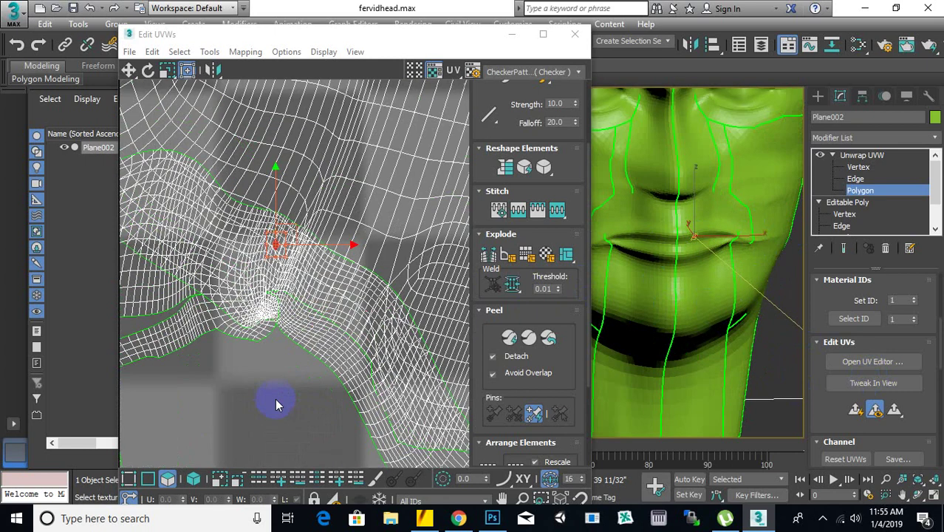
scroll(272, 230, up, 3)
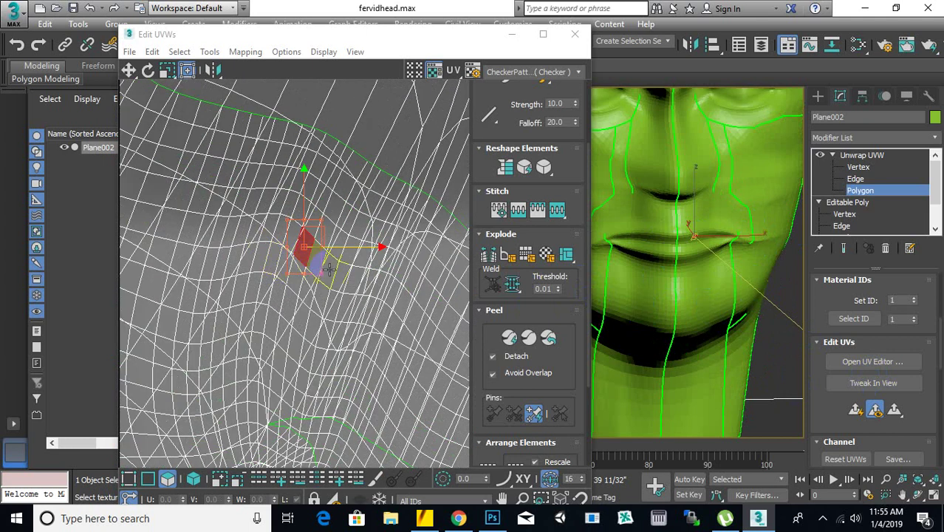
middle_drag(329, 269, 399, 218)
scroll(399, 217, down, 1)
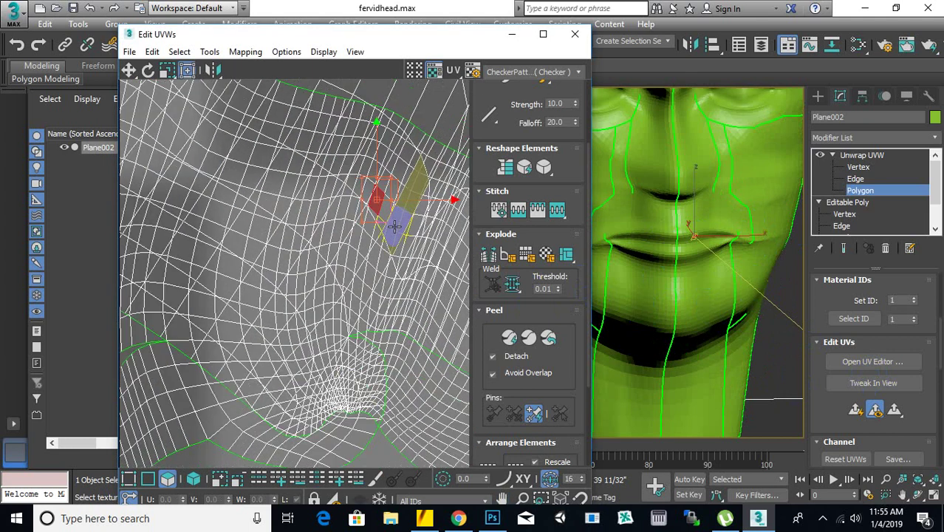
scroll(394, 226, down, 2)
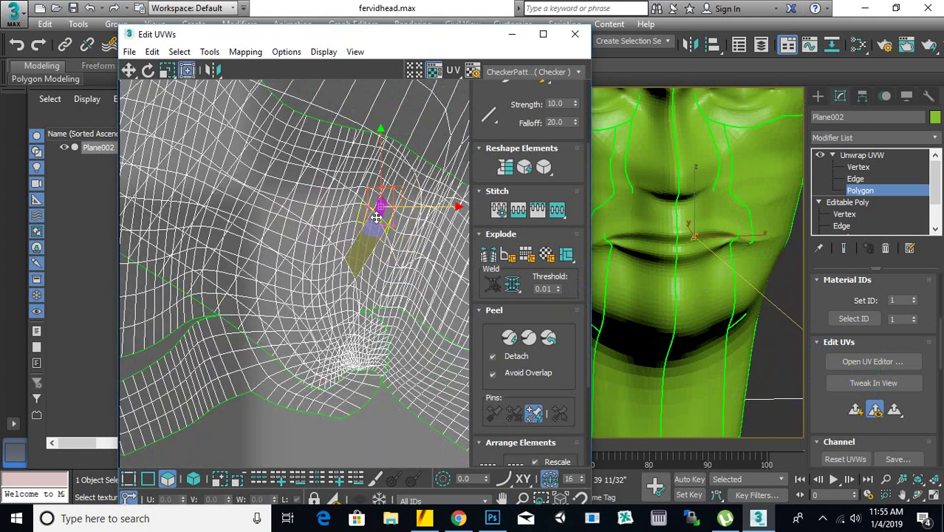
Step: Select a lower-lip polygon beside the face's centre seam and locate it in the UV layout
click(670, 252)
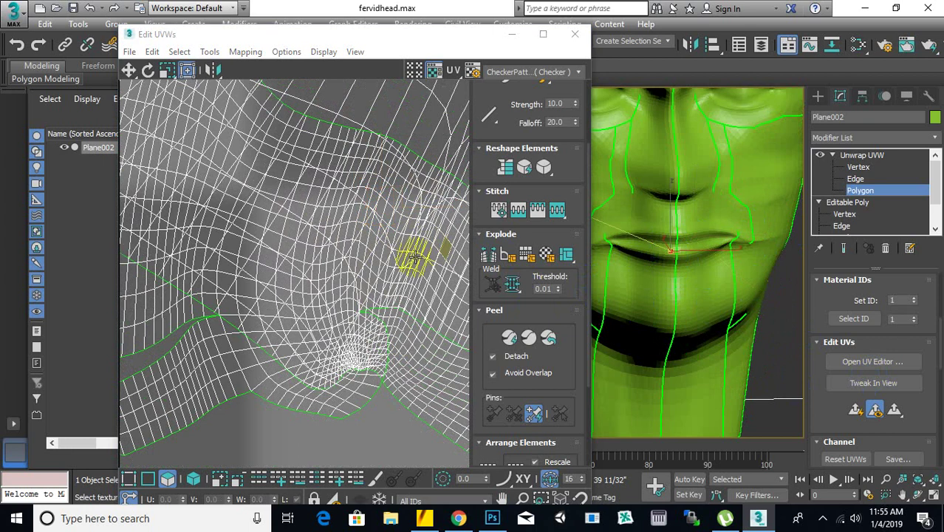
scroll(414, 273, down, 6)
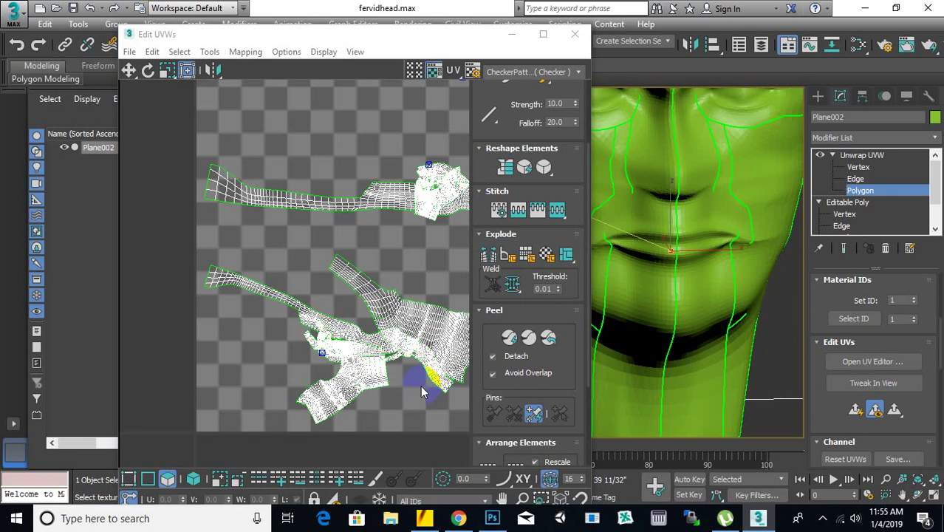
middle_drag(422, 388, 263, 333)
click(387, 160)
scroll(405, 153, up, 4)
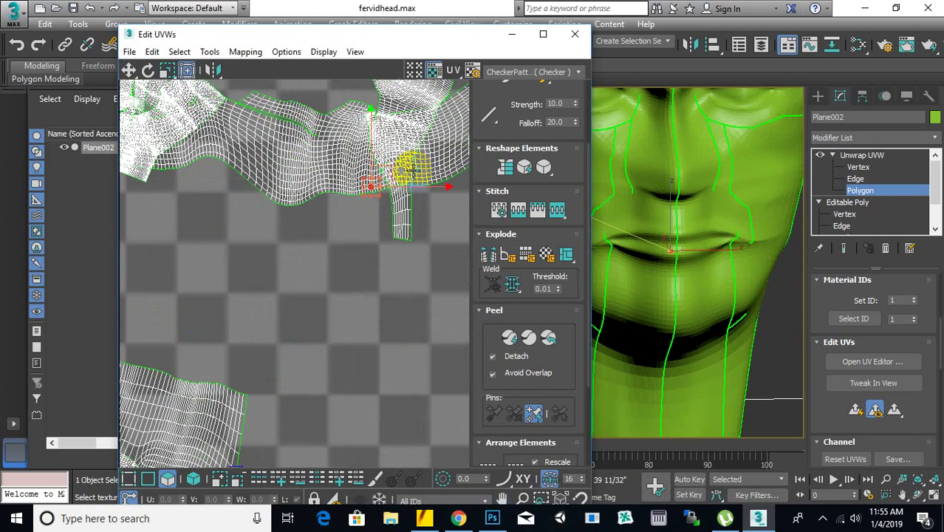
scroll(410, 169, up, 5)
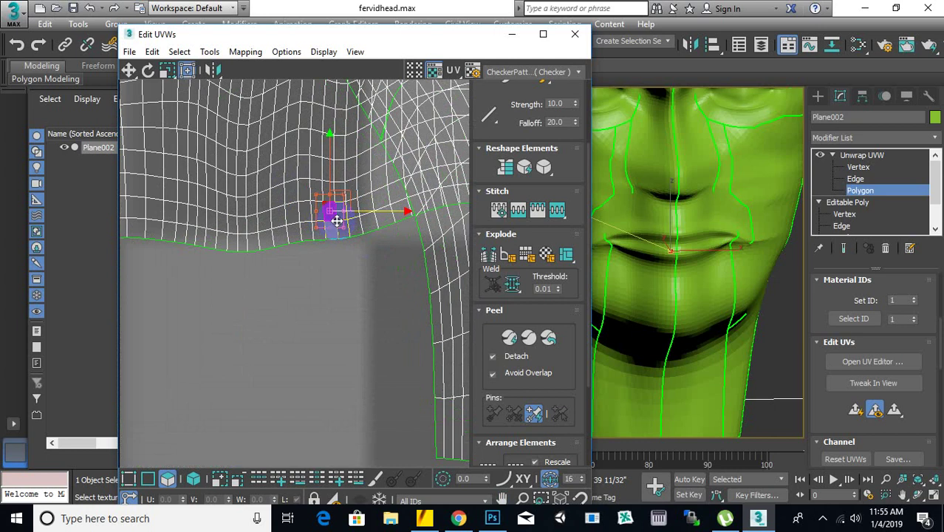
Step: Try selecting a polygon loop along the face's centre and individual polygons on the lips, and clear the selection
shift+click(395, 196)
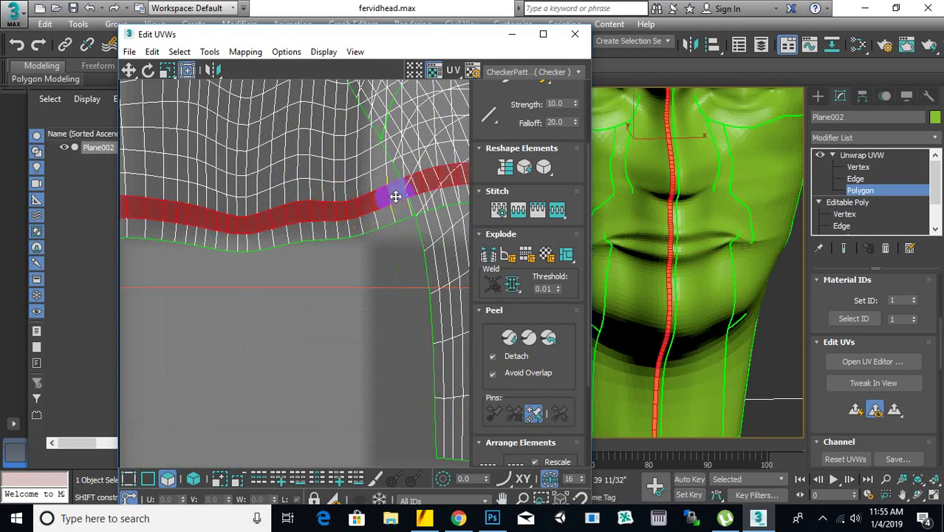
click(347, 228)
click(363, 205)
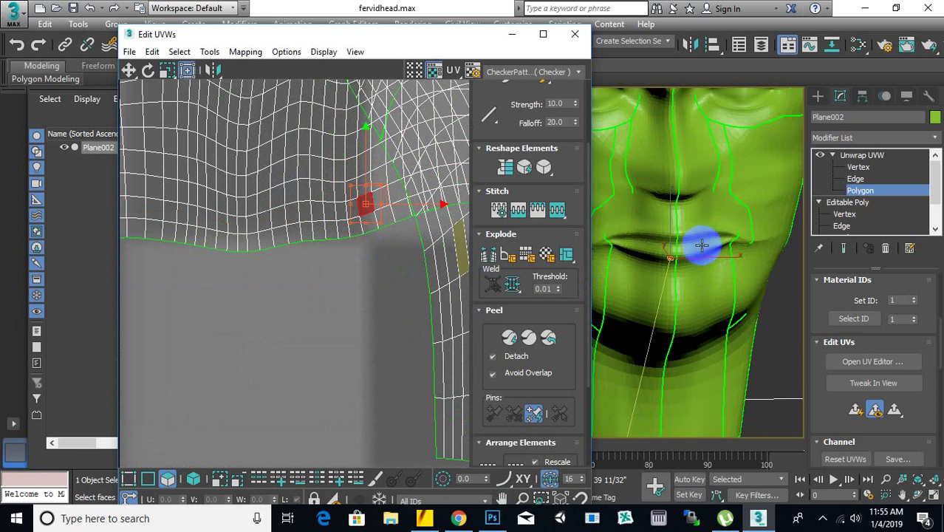
ctrl+click(710, 242)
ctrl+click(679, 248)
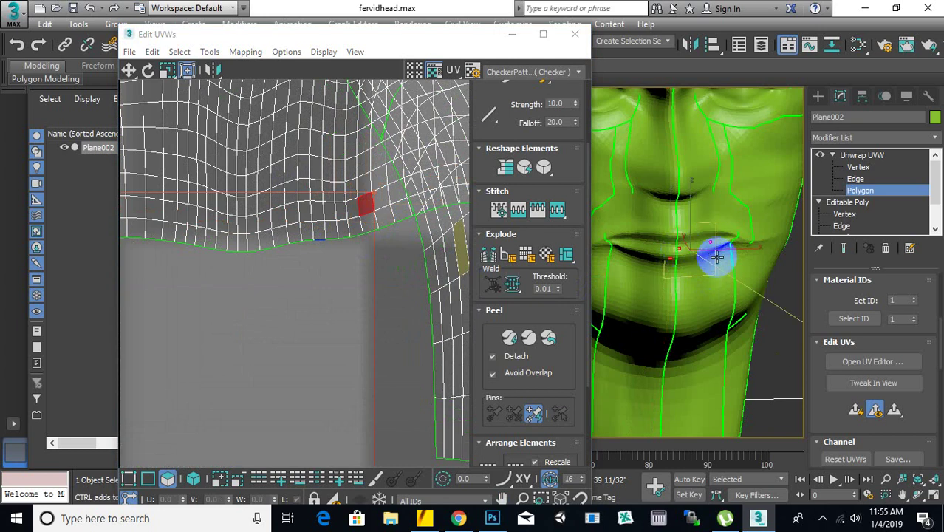
mouse_move(784, 273)
mouse_down()
mouse_move(537, 222)
mouse_move(598, 227)
mouse_up()
click(348, 301)
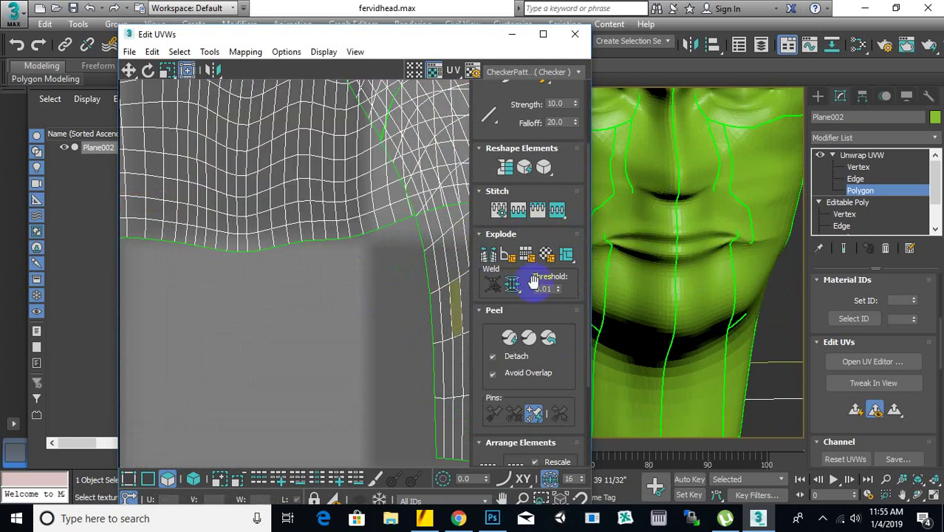
Step: Select a lower-lip polygon beside the centre seam and brush-select the surrounding block of lip polygons in the UV layout
click(664, 251)
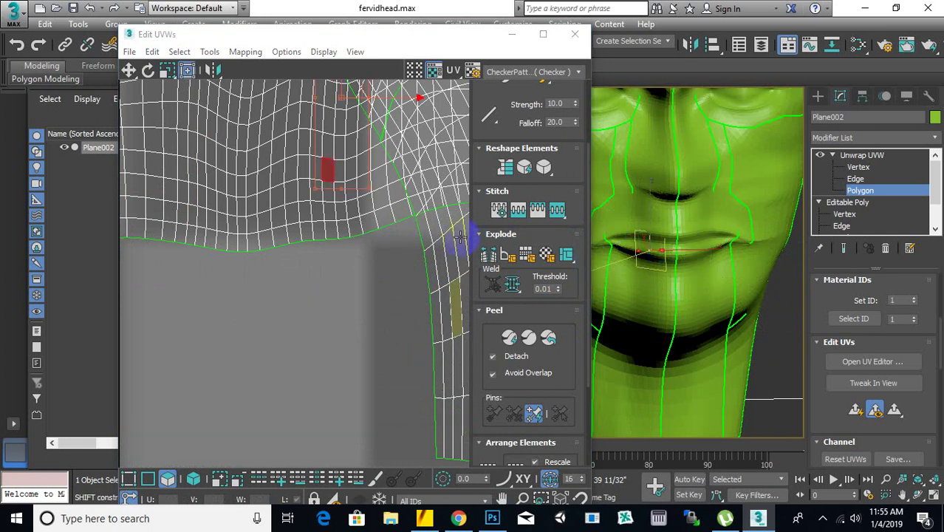
middle_drag(399, 195, 396, 288)
scroll(396, 288, down, 2)
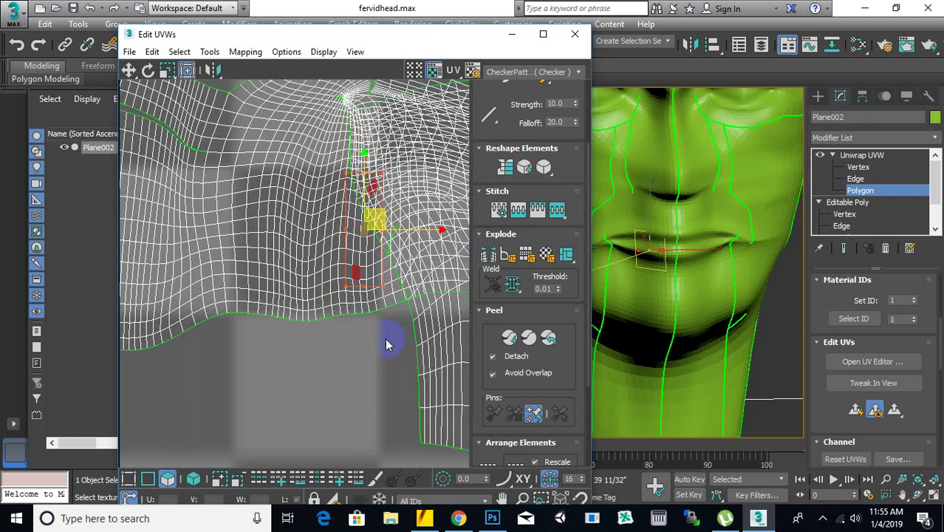
mouse_move(380, 338)
mouse_down()
mouse_move(351, 186)
mouse_move(371, 242)
mouse_move(377, 235)
mouse_up()
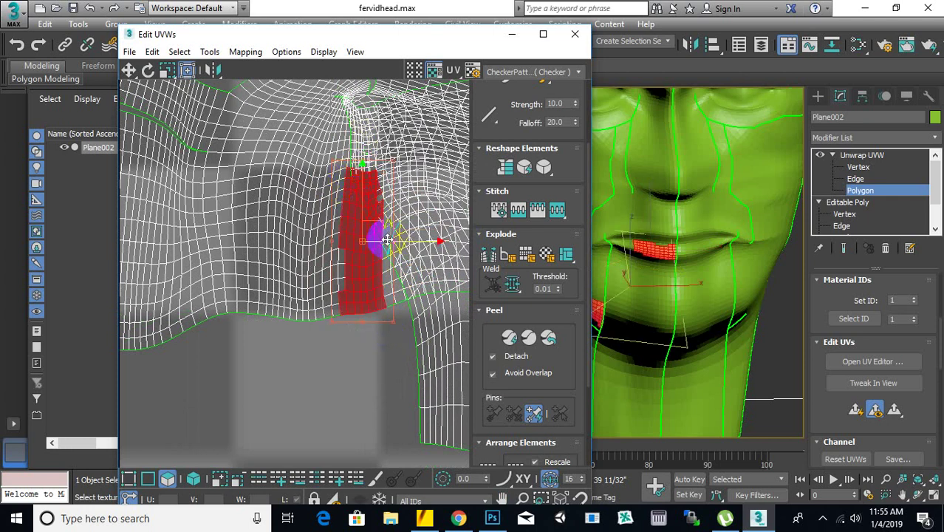
scroll(332, 362, down, 3)
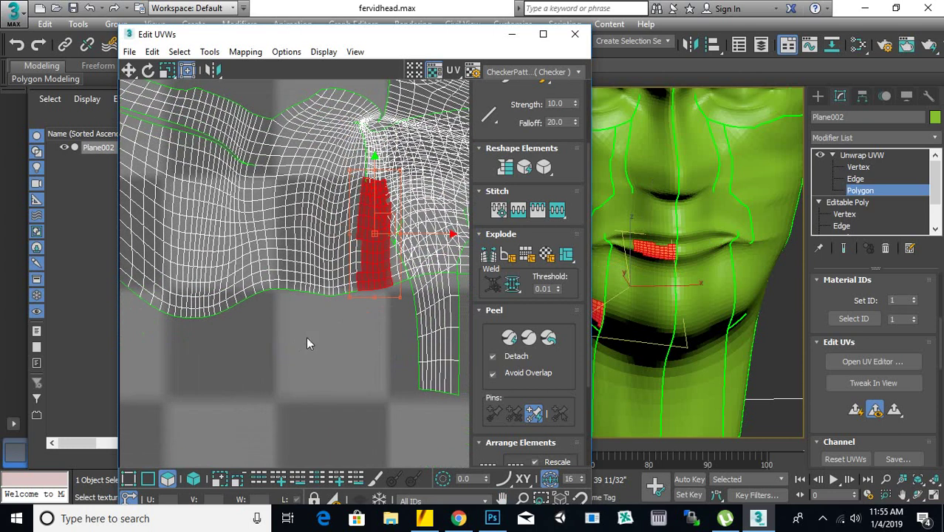
drag(403, 189, 403, 190)
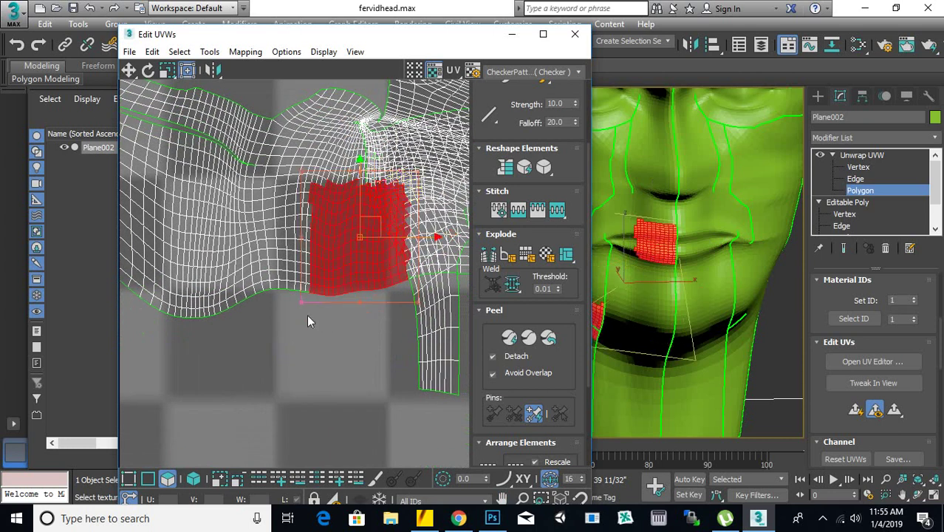
Step: Extend the polygon selection over the rounded bulge above the lip block and the adjoining area up to the short inner seam
middle_drag(272, 319, 322, 339)
mouse_move(288, 342)
mouse_down()
mouse_move(428, 213)
mouse_move(317, 319)
mouse_up()
middle_drag(331, 296, 270, 319)
ctrl+drag(285, 265, 271, 281)
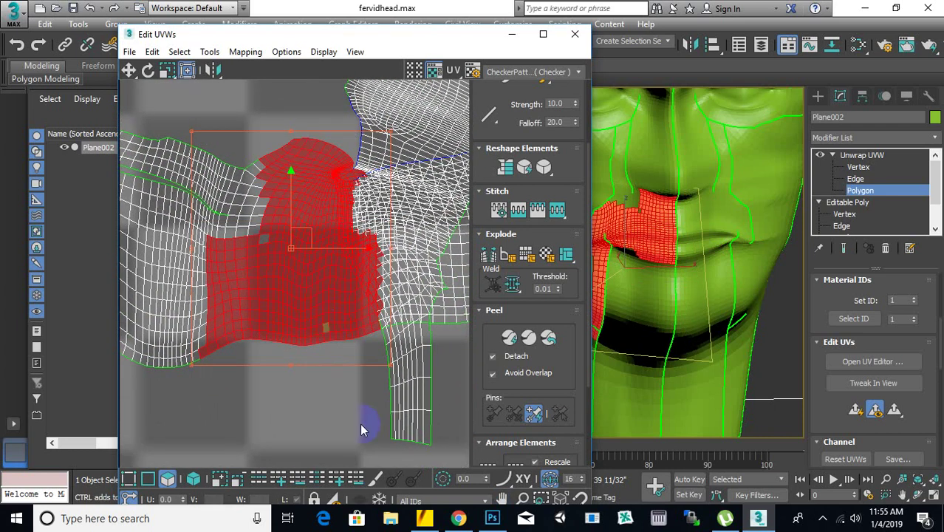
middle_drag(375, 388, 395, 346)
ctrl+click(251, 354)
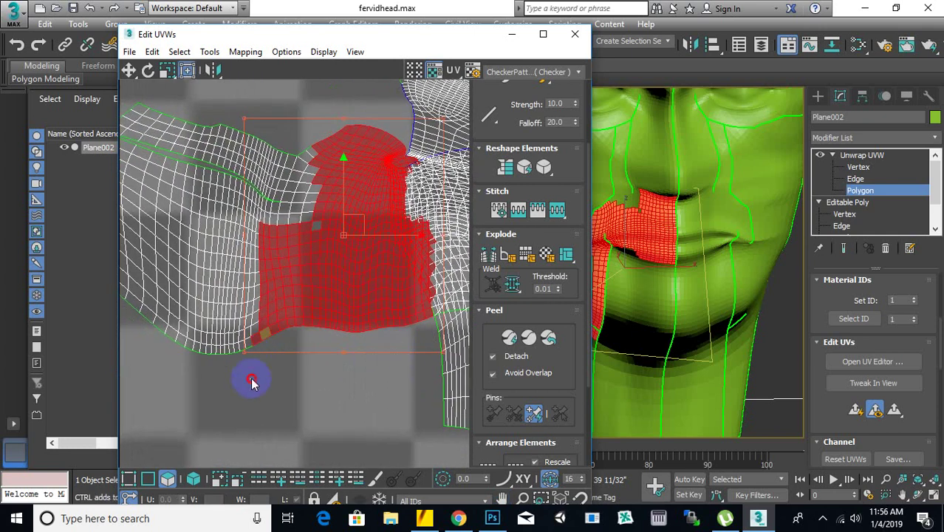
ctrl+drag(253, 124, 314, 277)
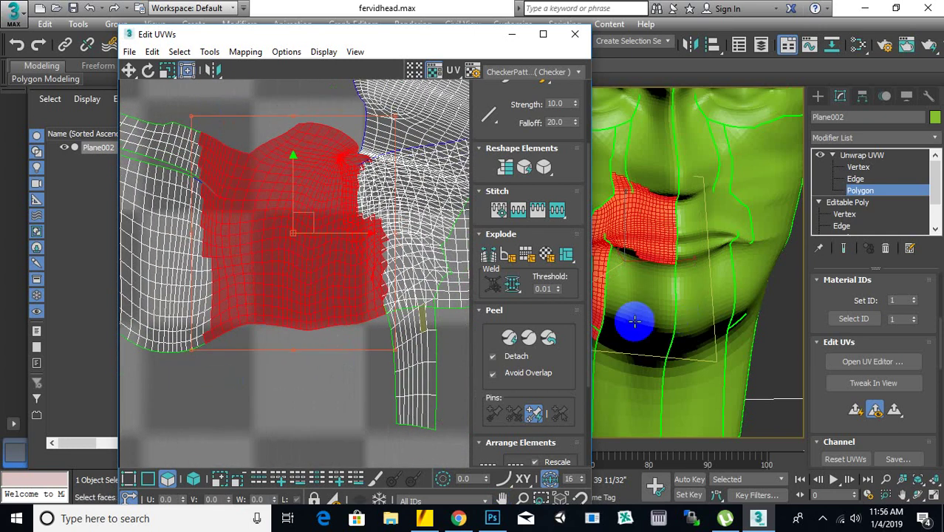
Step: Extend the polygon selection in the UV layout over the block beside the selected lip area and the upper part of its hanging strip
middle_drag(692, 291, 731, 256)
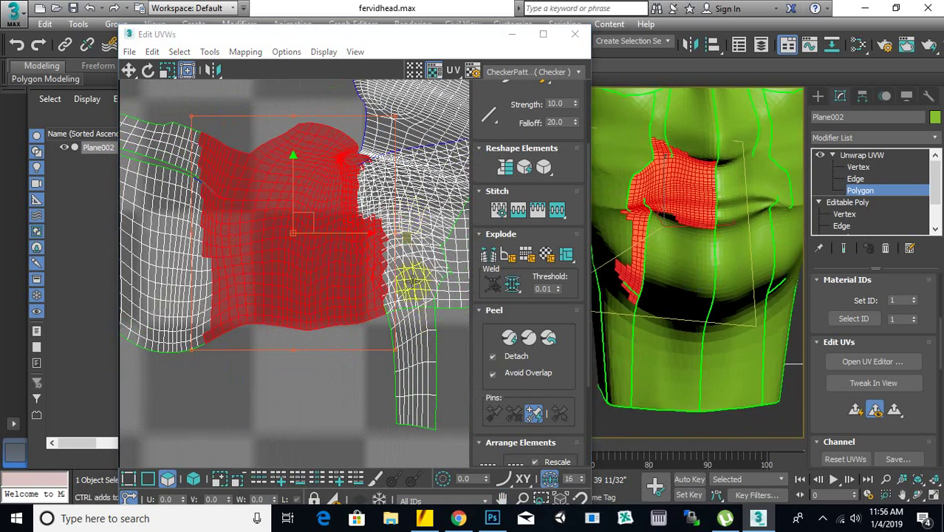
drag(372, 336, 441, 234)
ctrl+drag(463, 194, 463, 193)
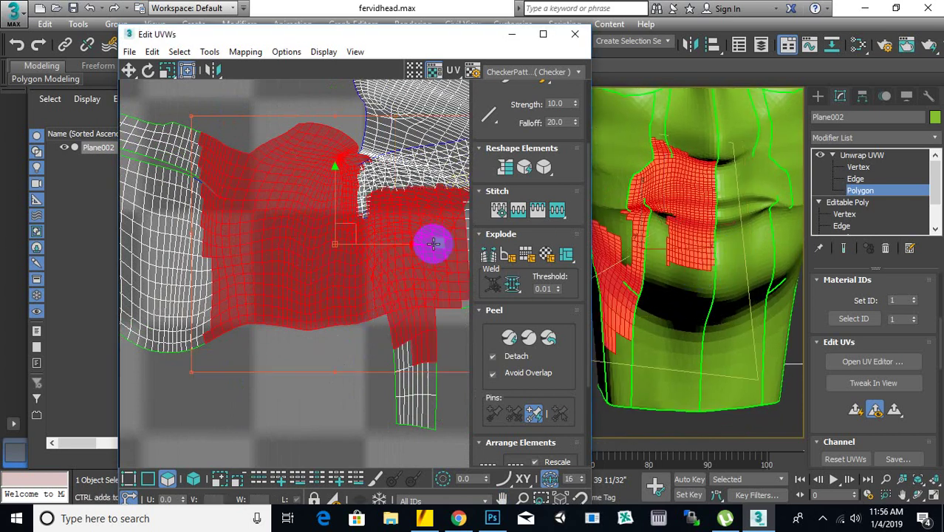
middle_drag(438, 243, 267, 293)
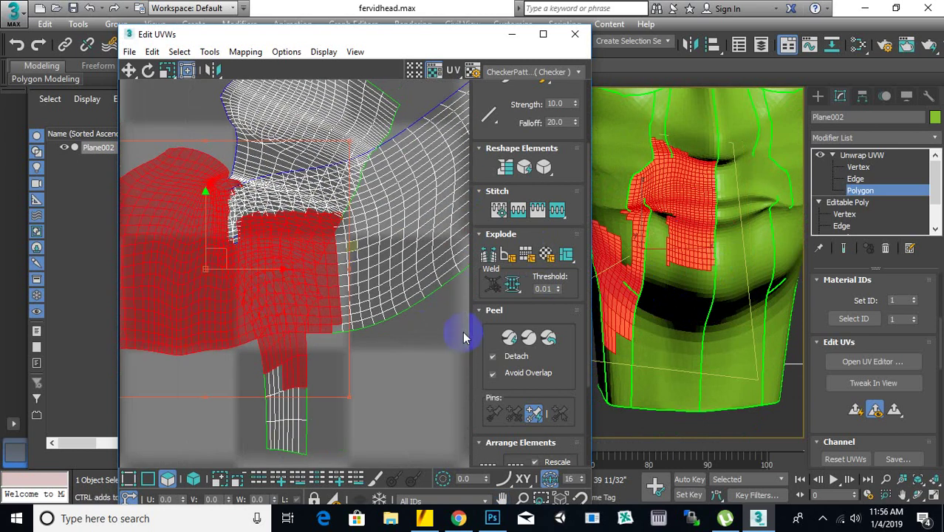
Step: Extend the UV selection over the adjoining start of the long curved band and the patch above the lip block
scroll(357, 189, up, 3)
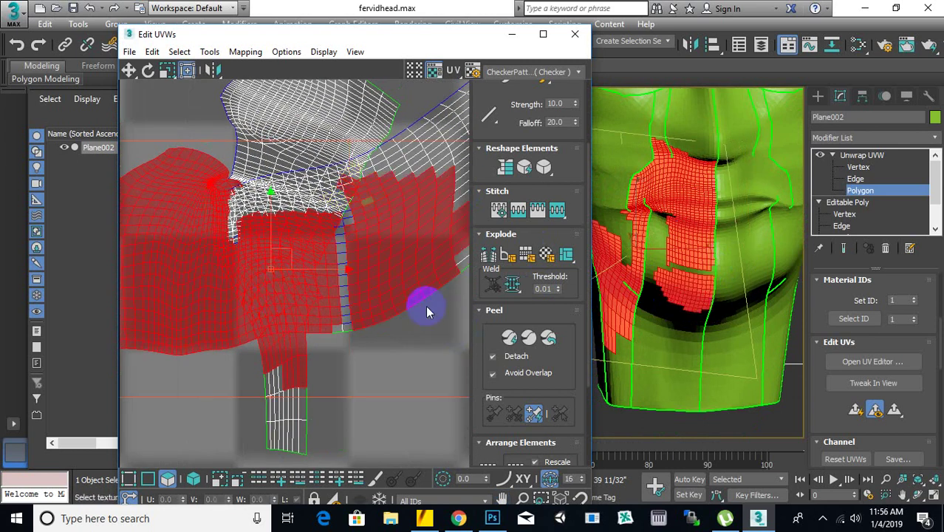
middle_drag(428, 308, 326, 394)
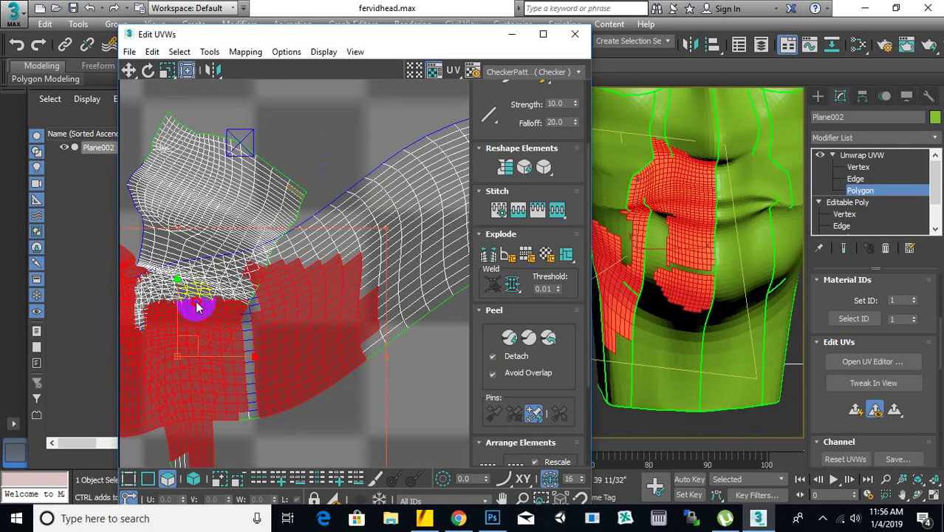
ctrl+drag(197, 306, 196, 301)
middle_drag(365, 295, 362, 333)
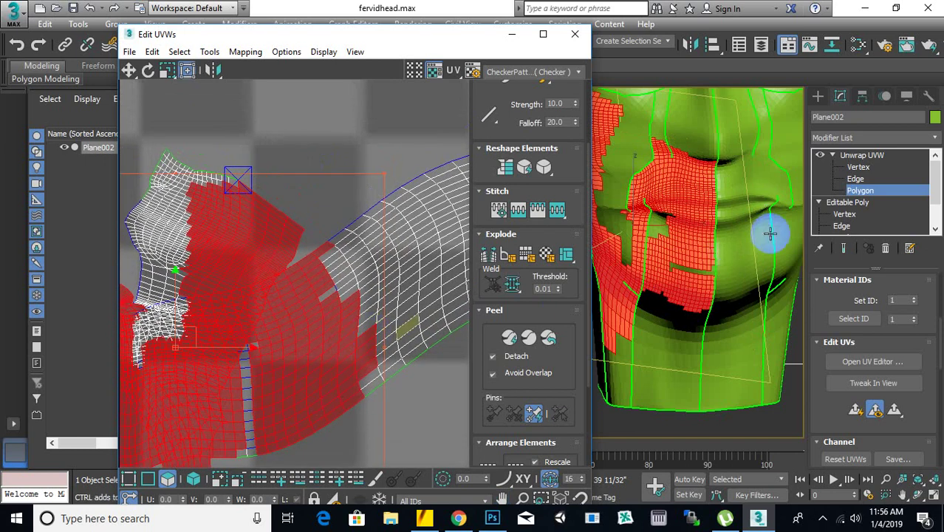
Step: Add a lip polygon on the face's opposite half, locate it in the other UV shell, and brush-select the surrounding mouth polygons
ctrl+click(740, 212)
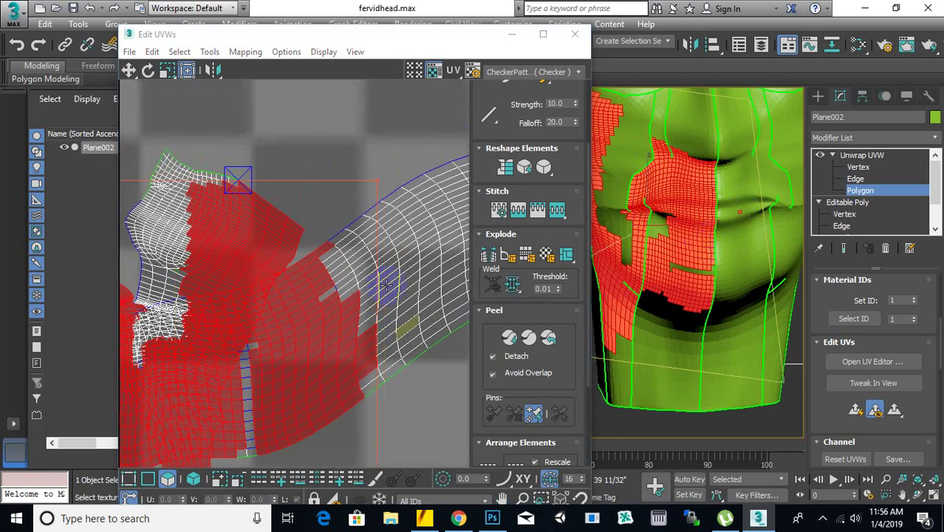
scroll(387, 286, down, 3)
middle_drag(313, 345, 504, 310)
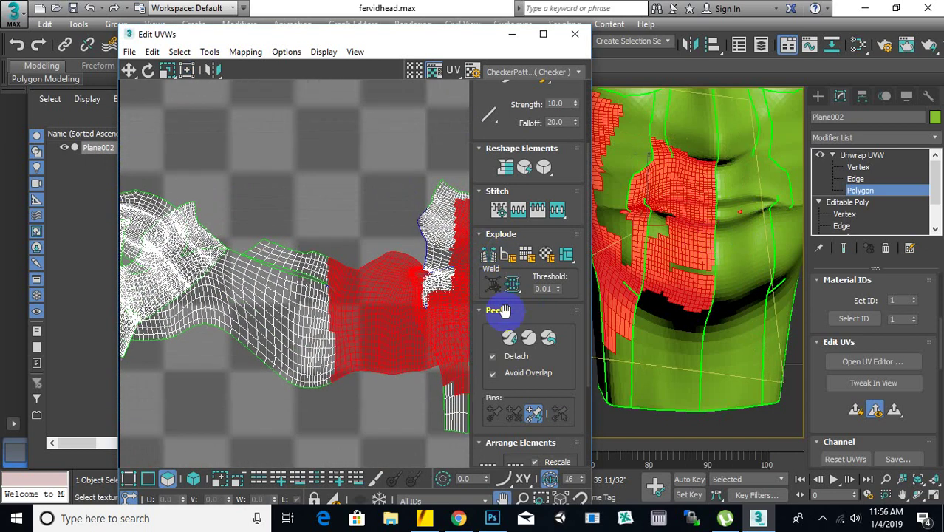
scroll(364, 310, down, 8)
scroll(341, 378, up, 4)
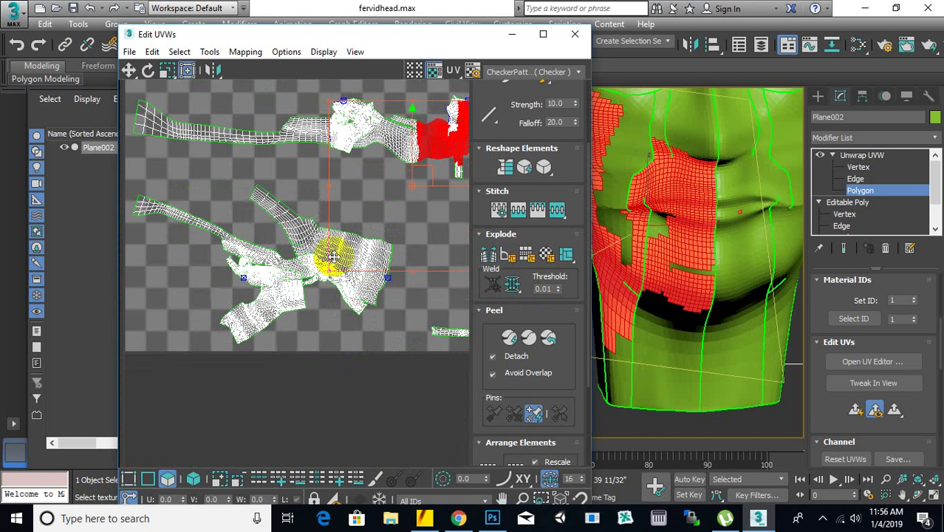
scroll(326, 274, up, 5)
scroll(305, 242, up, 2)
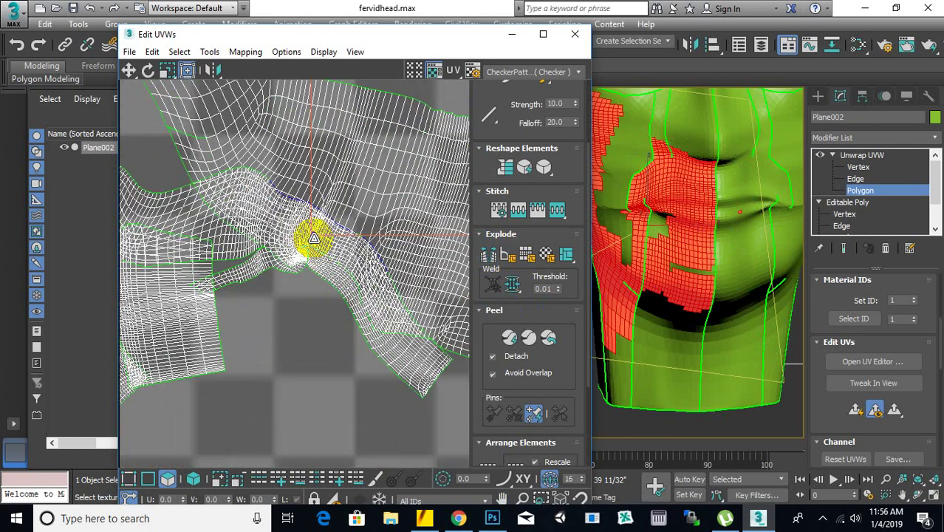
scroll(302, 244, up, 2)
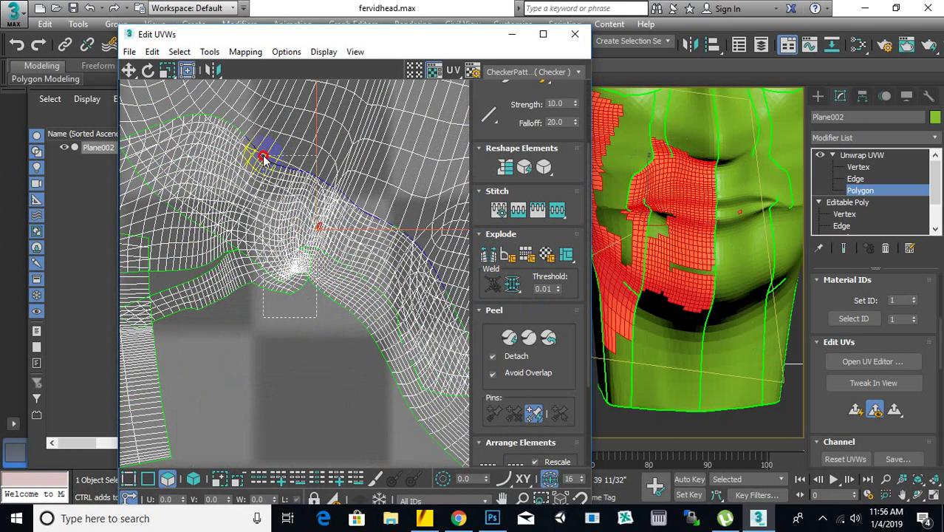
drag(264, 158, 308, 302)
ctrl+drag(349, 328, 284, 164)
scroll(313, 289, down, 4)
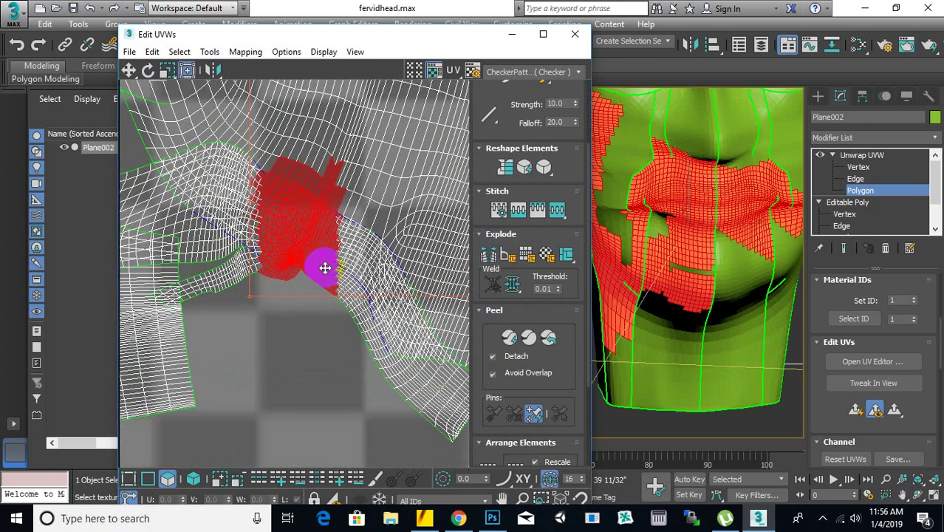
Step: Add the unselected polygons along the dark crease between the lips to the selection on the head model
scroll(758, 257, down, 5)
scroll(731, 281, up, 5)
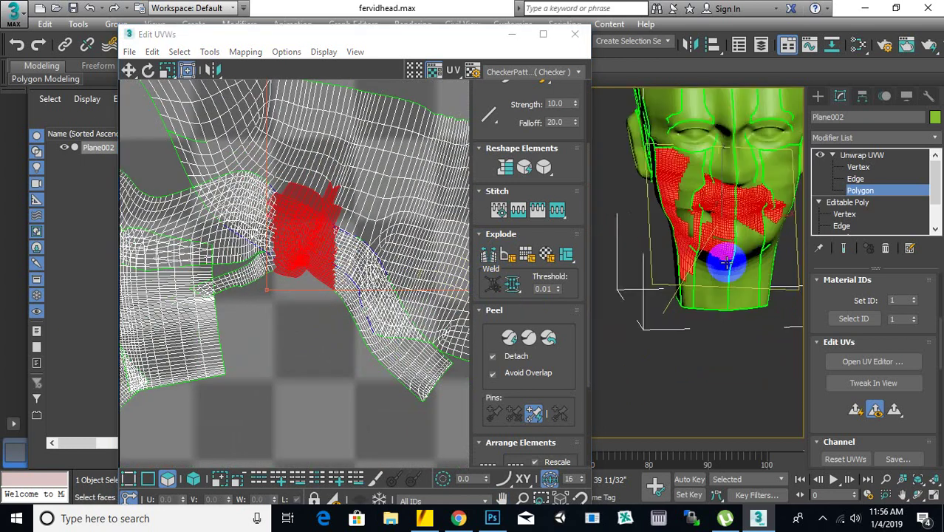
scroll(677, 178, up, 8)
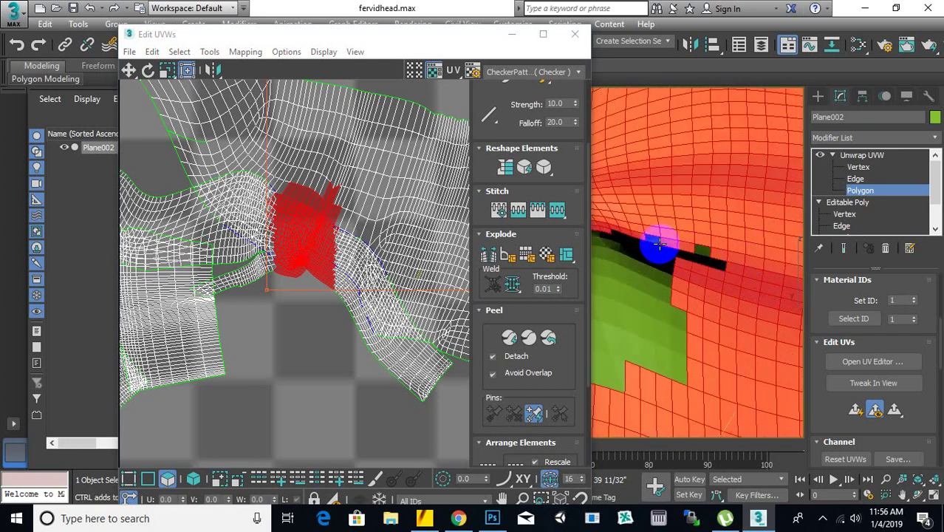
drag(659, 244, 726, 264)
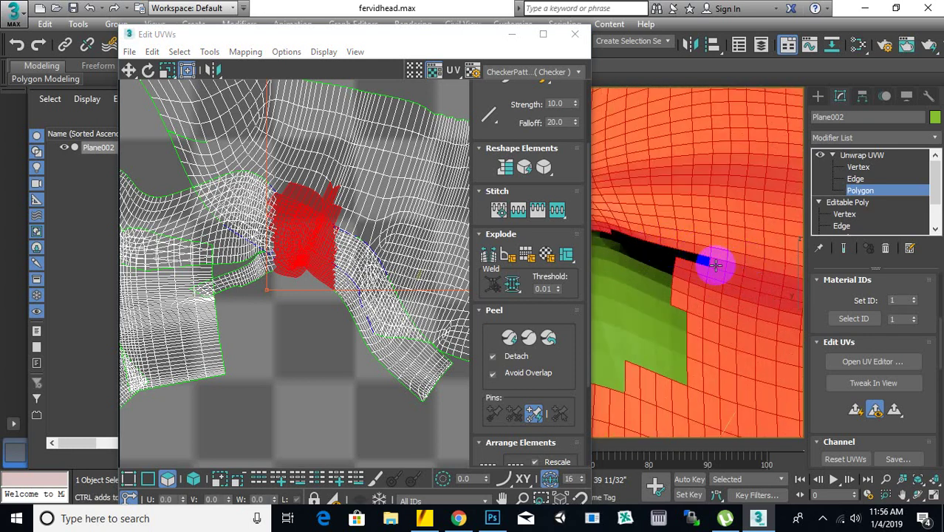
ctrl+click(684, 256)
ctrl+click(663, 251)
ctrl+click(637, 245)
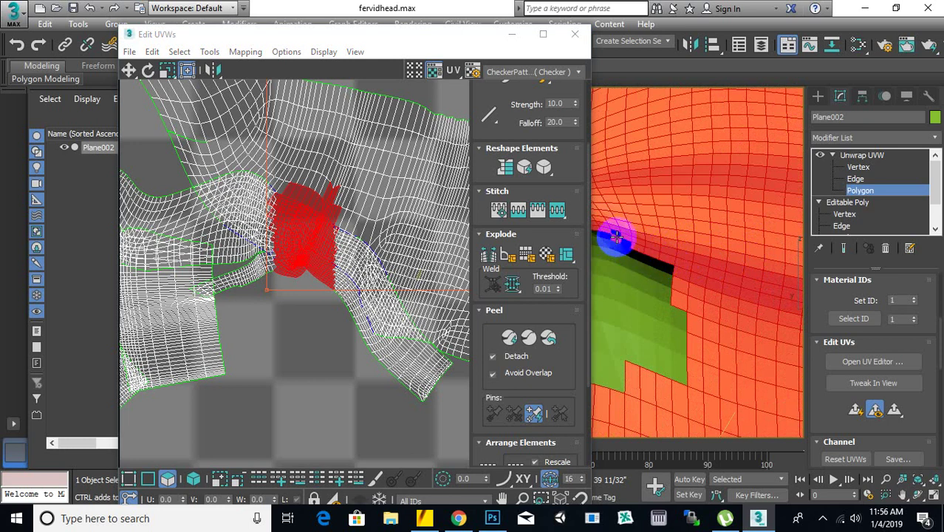
scroll(617, 234, down, 5)
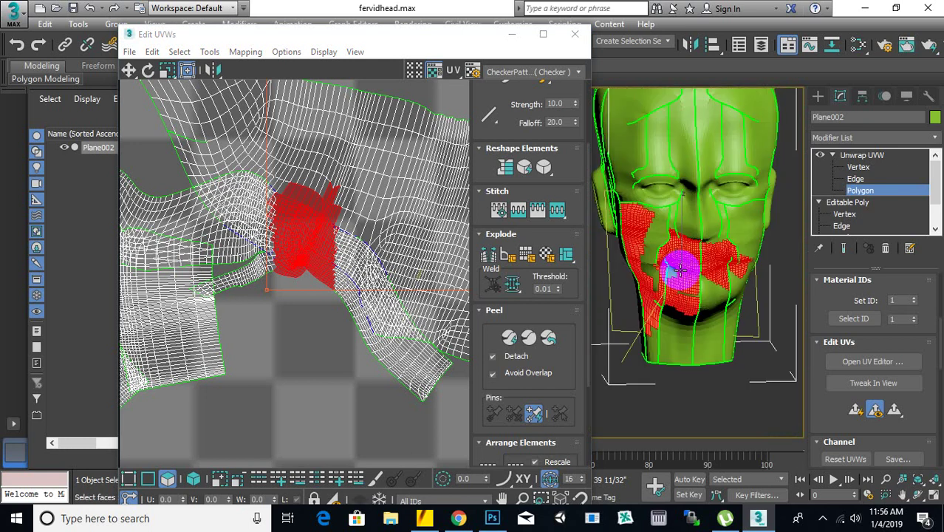
Step: Deselect the polygons covering the chin and the area below the lips on the head model
scroll(660, 272, up, 6)
scroll(688, 275, down, 4)
scroll(703, 267, up, 4)
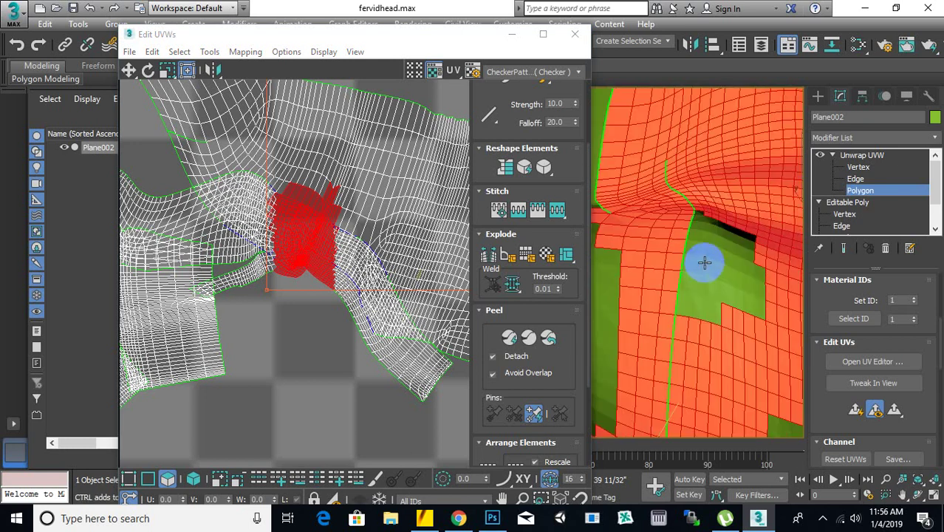
scroll(696, 215, down, 6)
scroll(712, 231, up, 4)
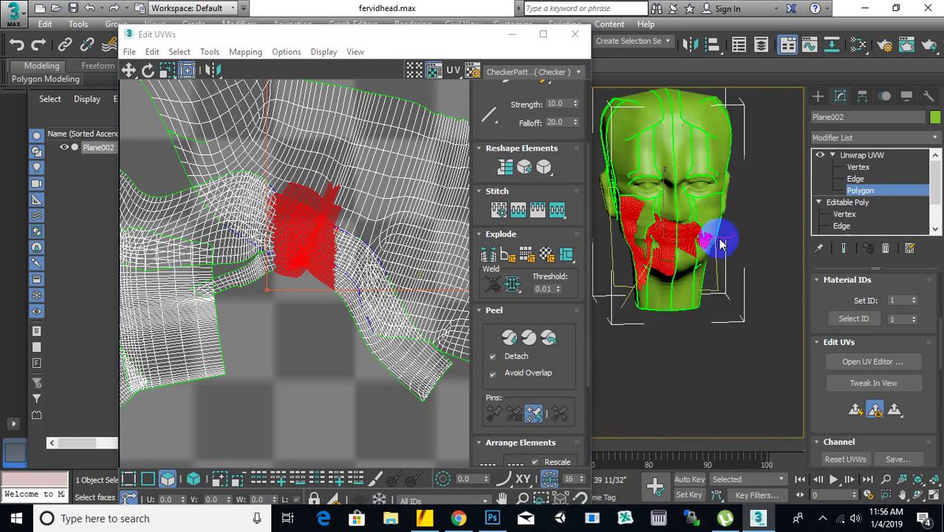
middle_drag(714, 237, 787, 251)
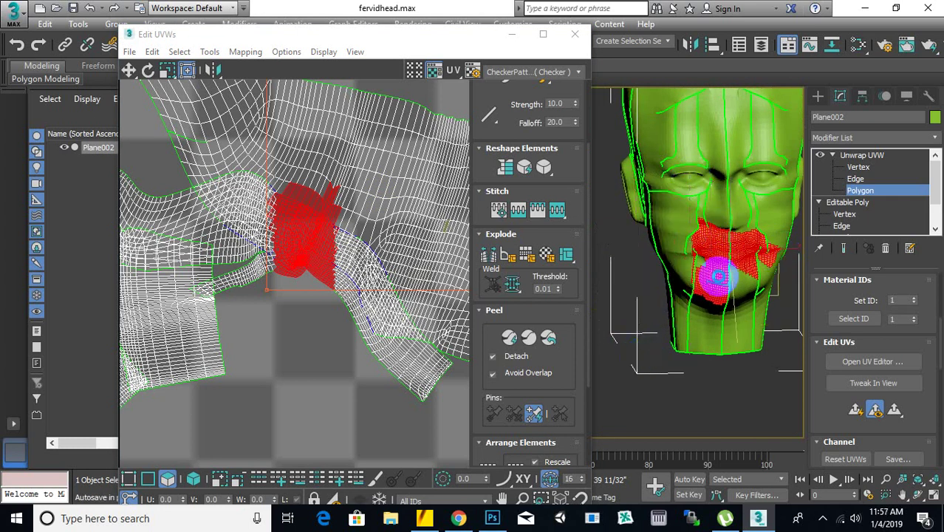
scroll(716, 270, up, 2)
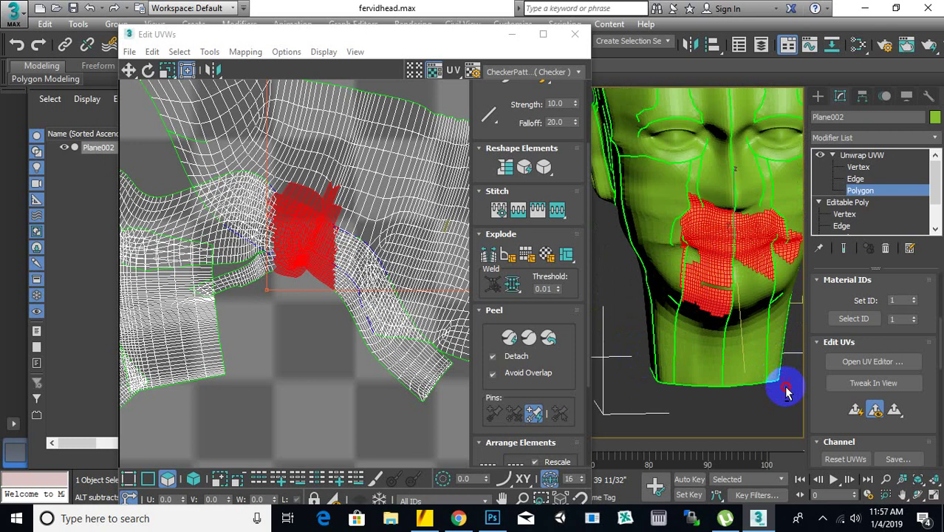
drag(785, 386, 633, 259)
Step: Deselect the excess polygons hanging below the mouth corner on the opposite half of the face
middle_drag(725, 236, 652, 234)
scroll(729, 194, up, 3)
middle_drag(749, 206, 767, 164)
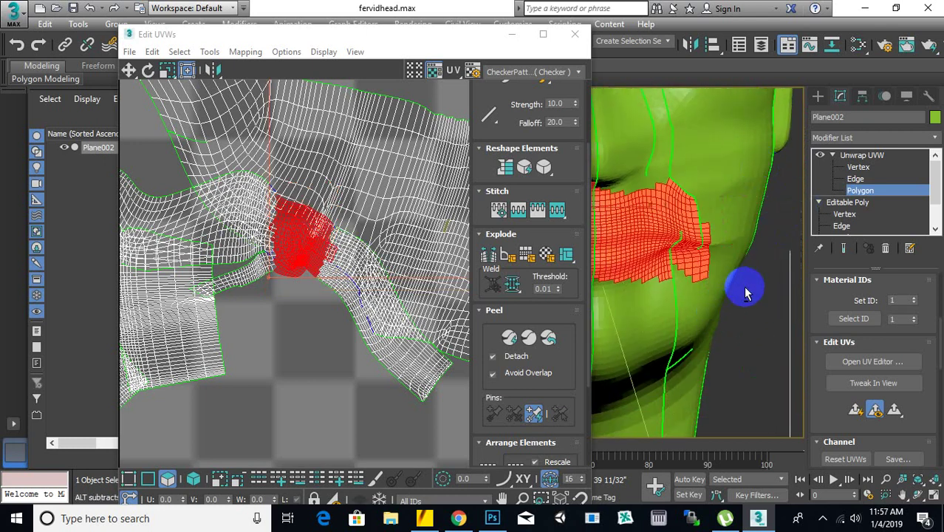
alt+drag(754, 324, 631, 271)
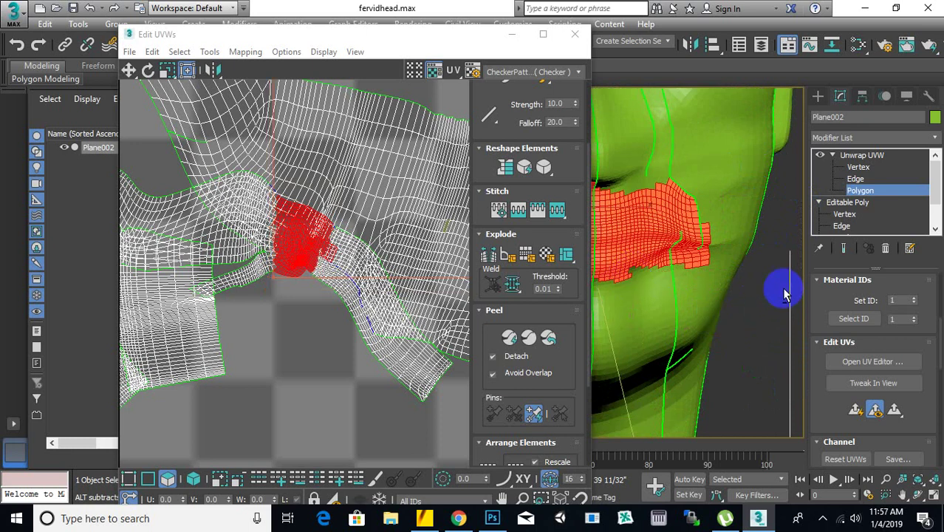
scroll(785, 294, down, 2)
scroll(765, 200, down, 2)
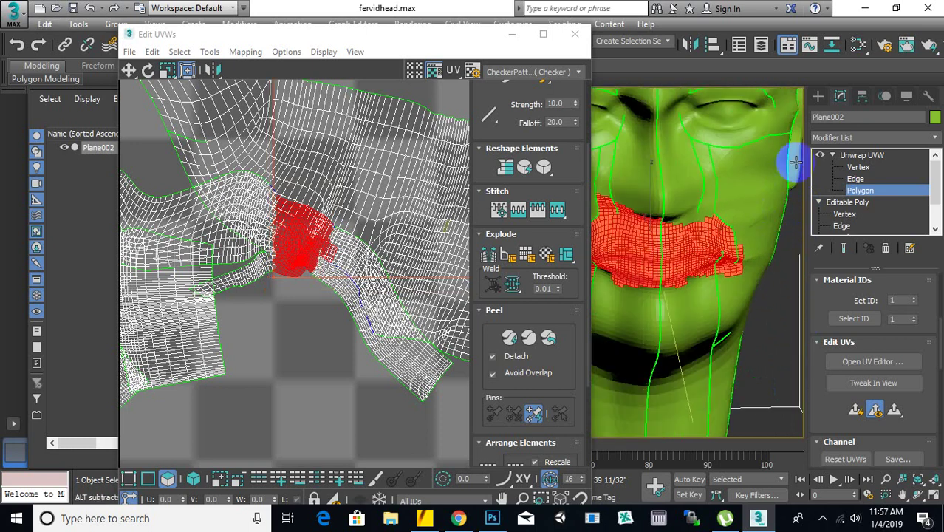
Step: Deselect the polygons between the nose and upper lip and trim the selection at the first mouth corner
drag(791, 171, 591, 237)
middle_drag(613, 234, 739, 207)
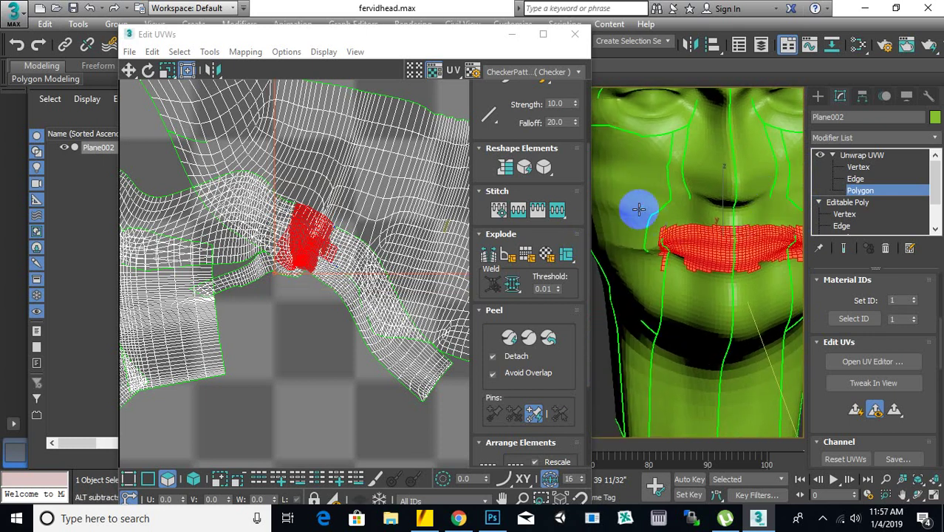
alt+drag(635, 205, 701, 235)
middle_drag(724, 263, 636, 263)
Step: Trim the excess polygons above and below the lips near the opposite mouth corner so the selection follows the lip outline
alt+drag(764, 182, 606, 230)
alt+drag(759, 259, 723, 221)
alt+drag(758, 302, 700, 260)
alt+drag(777, 203, 701, 244)
alt+middle_drag(716, 252, 769, 295)
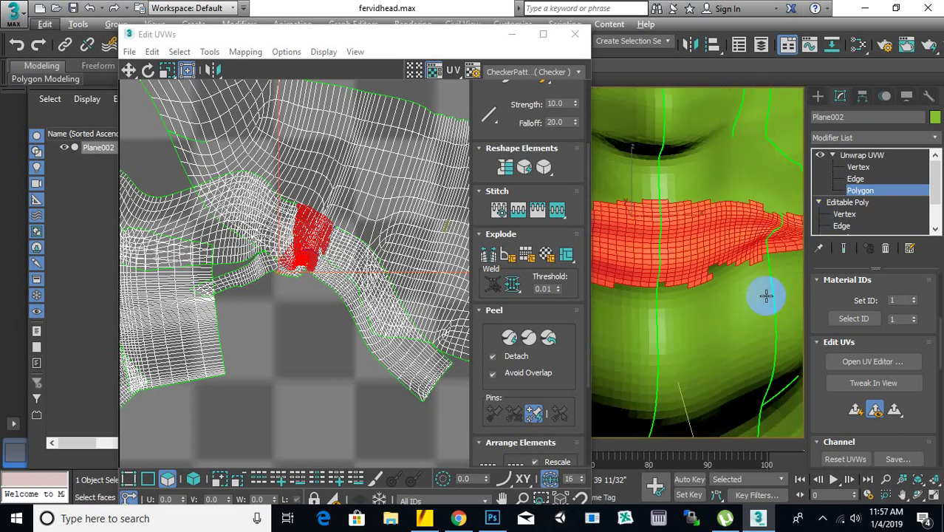
middle_drag(701, 316, 757, 302)
alt+middle_drag(643, 274, 662, 243)
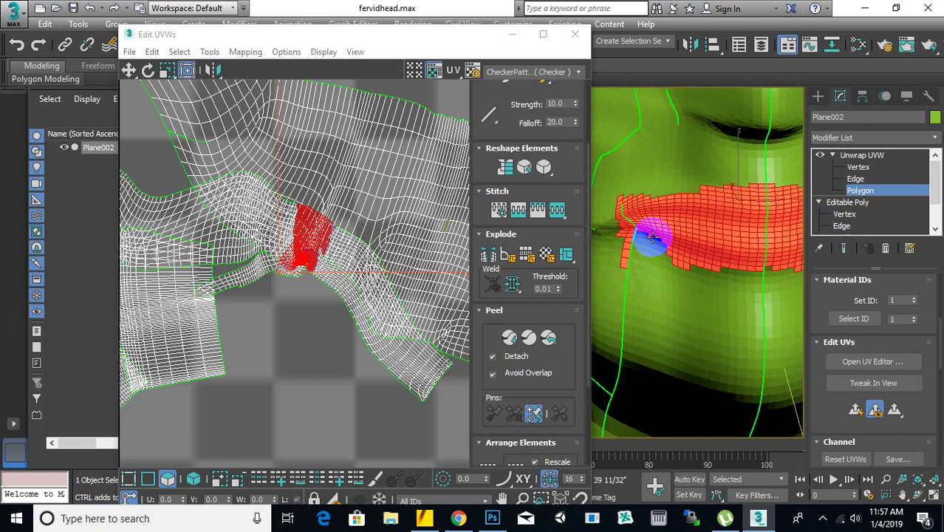